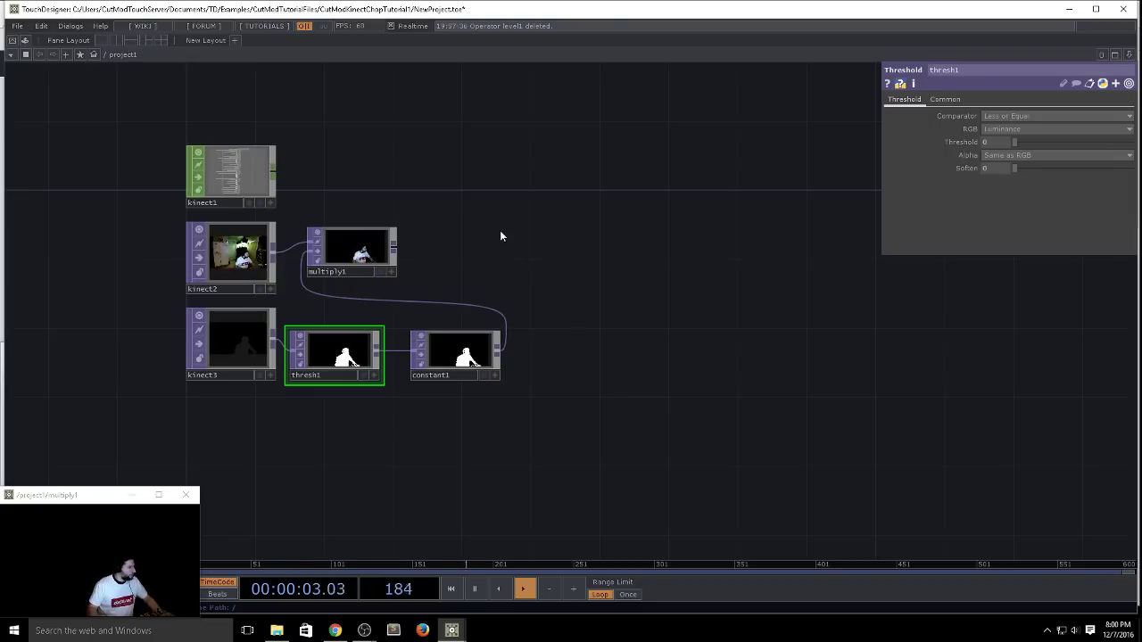
left_click_drag(558, 222, 484, 247)
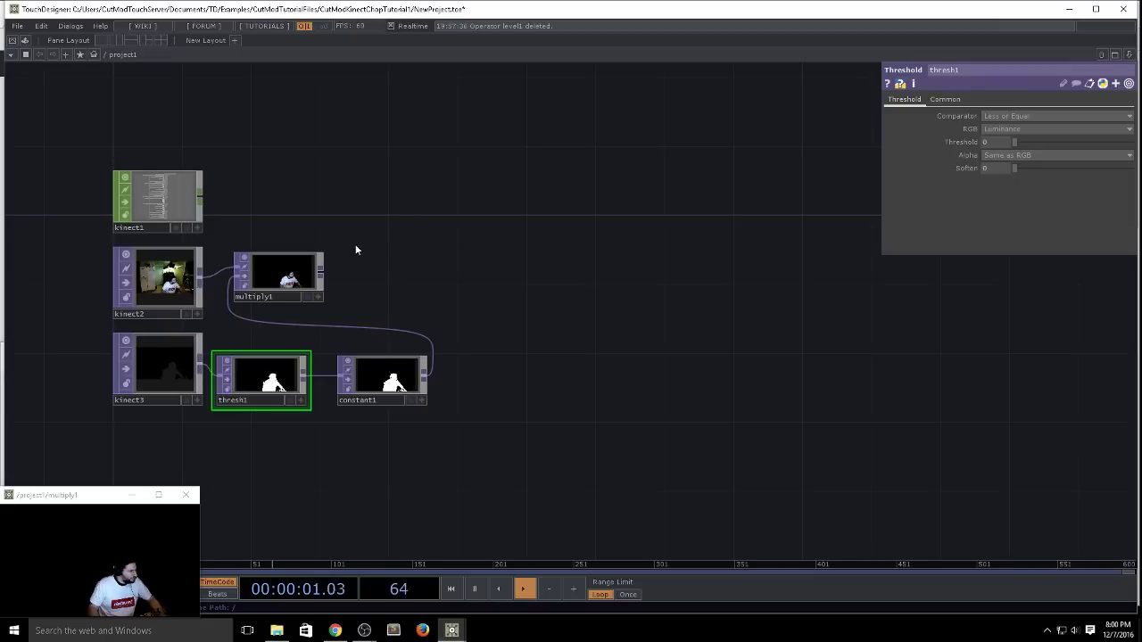
left_click_drag(405, 247, 342, 206)
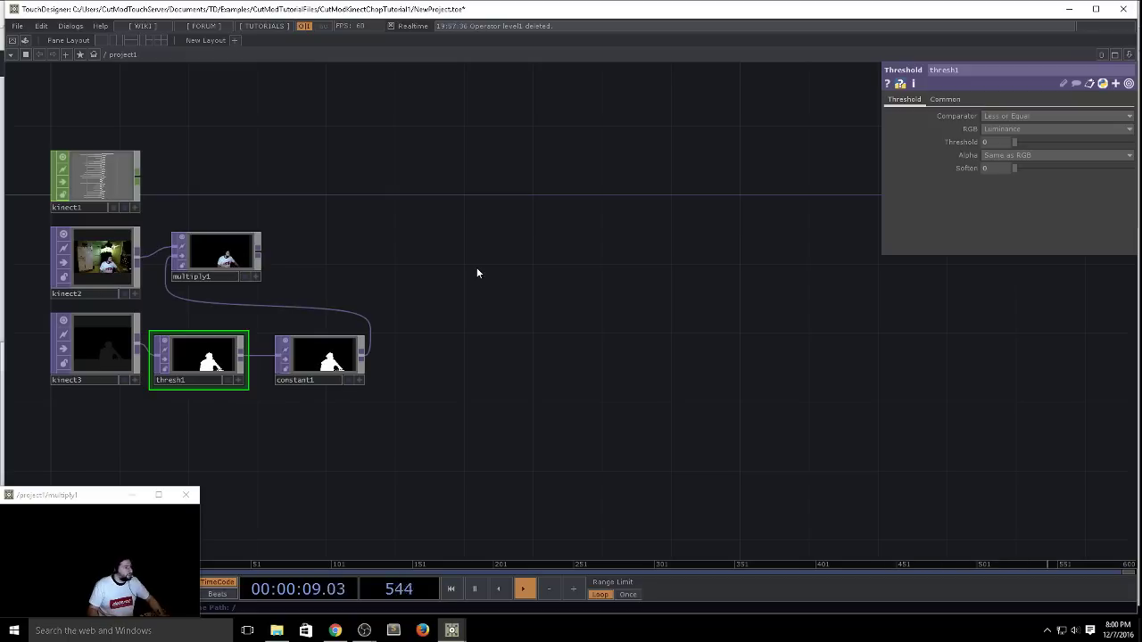
left_click_drag(455, 267, 446, 242)
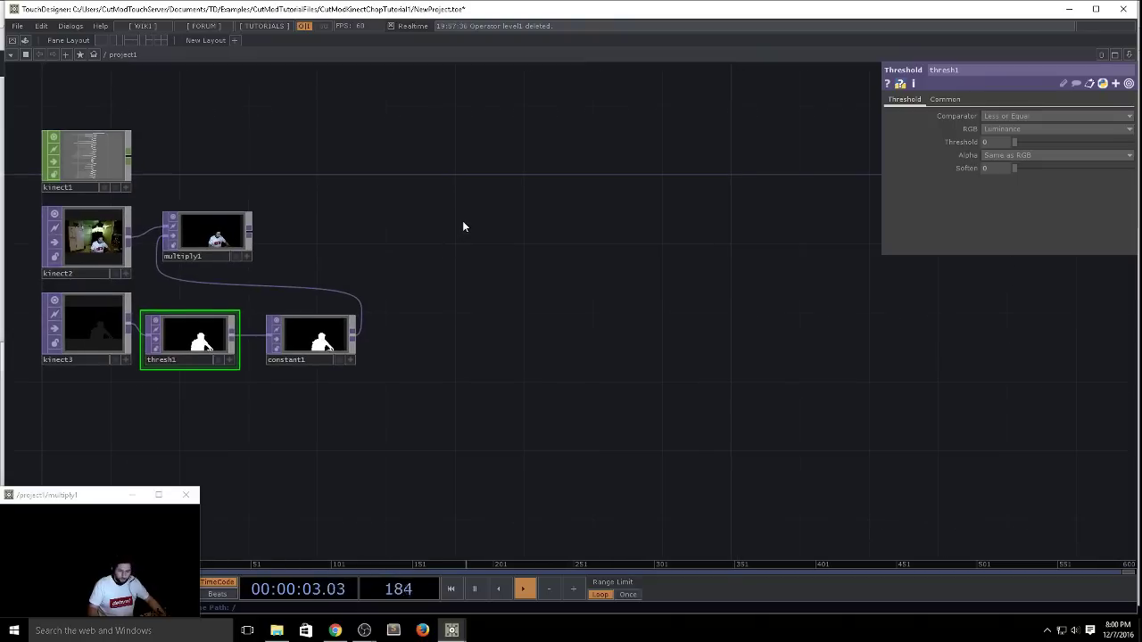
left_click_drag(456, 237, 479, 239)
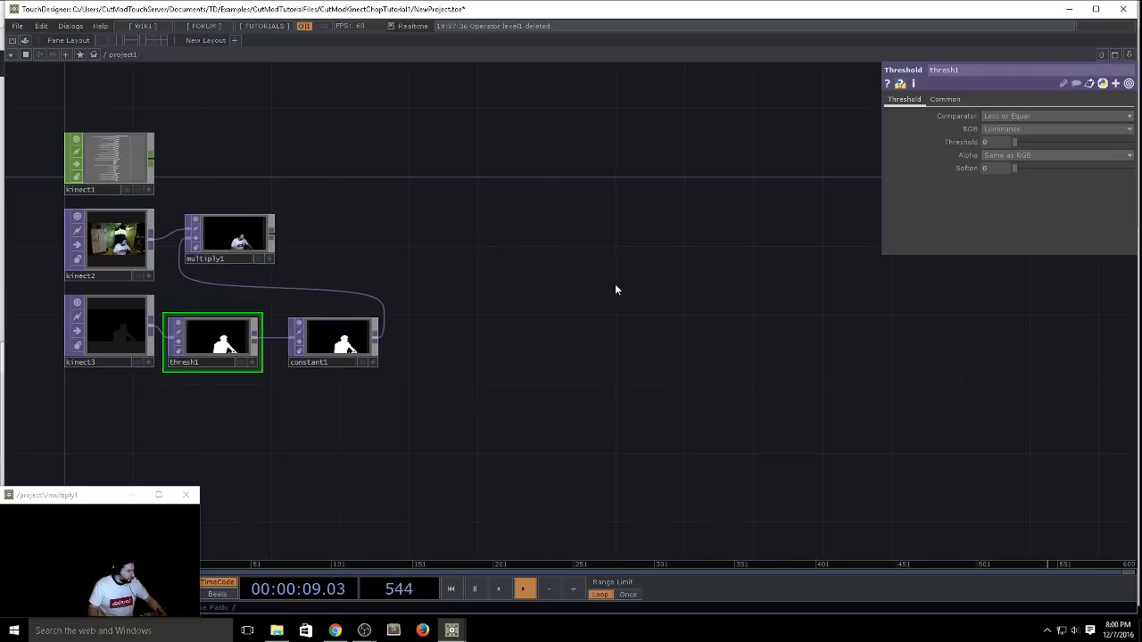
Step: View the Patreon post with the Kinect CHOP Hand Velocity Feedback example file in Chrome, and return to the TouchDesigner network
key("alt+Tab")
key("Tab")
key("Tab")
key("Tab")
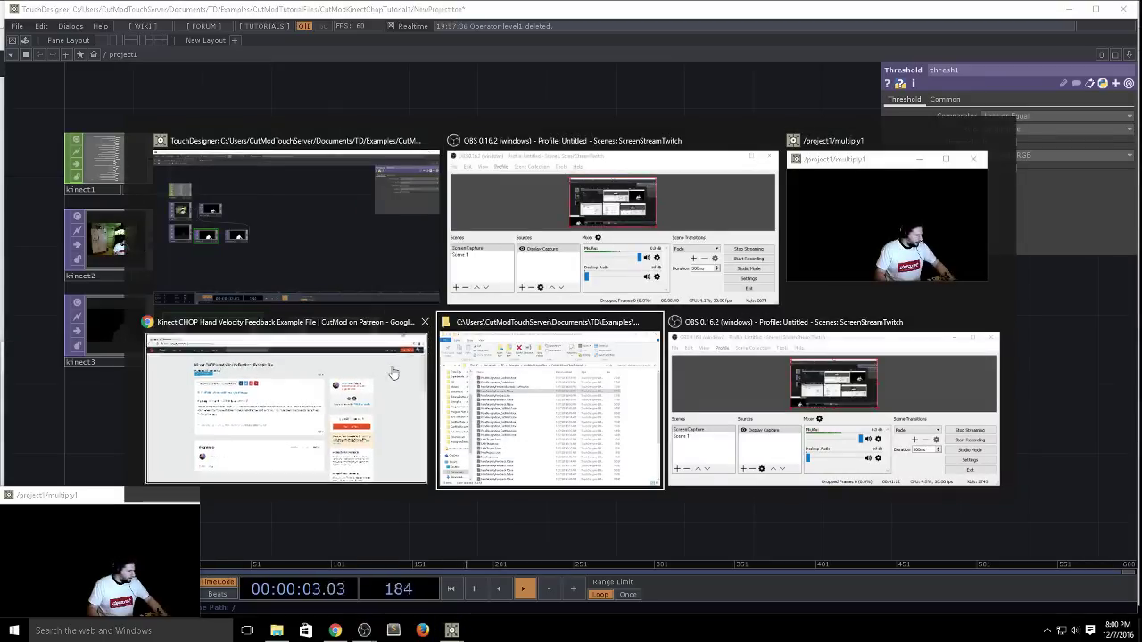
left_click(394, 373)
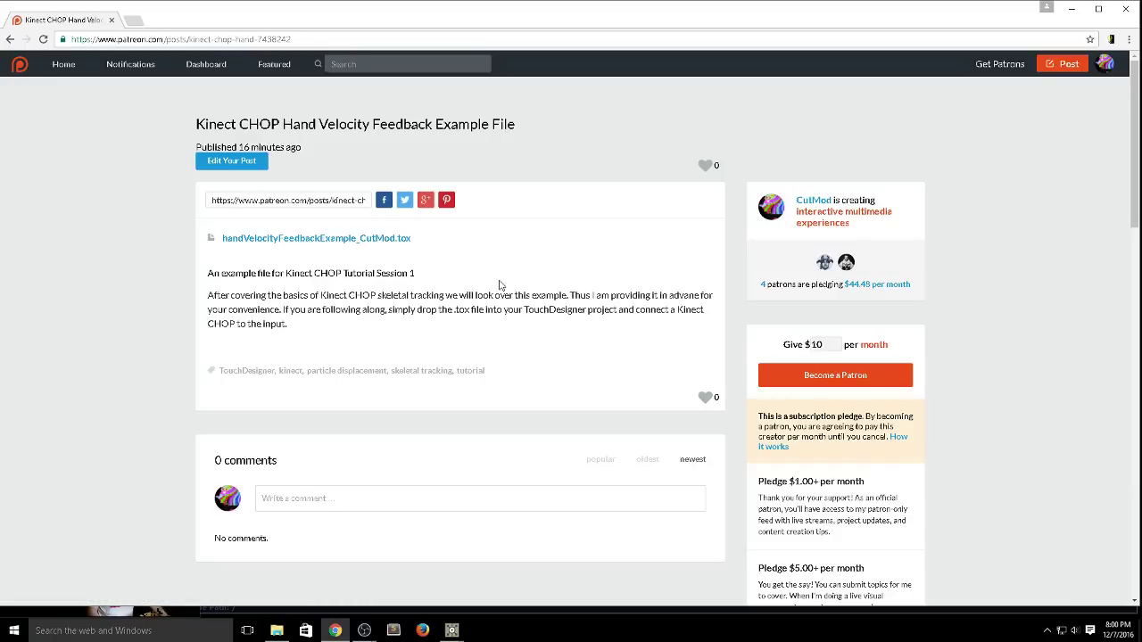
key("alt+Tab")
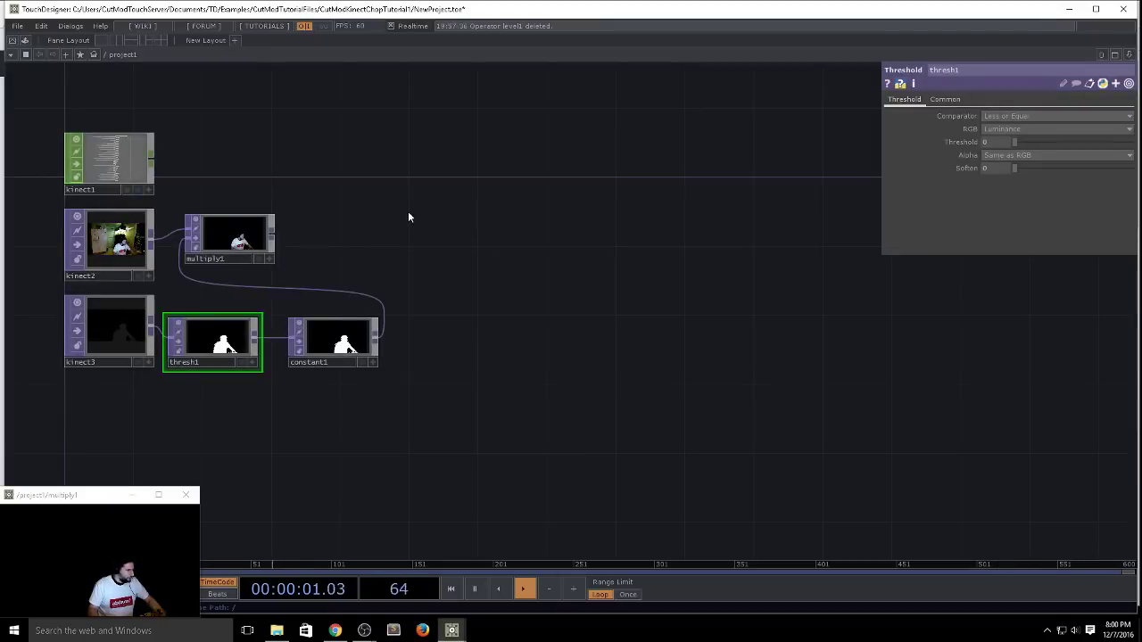
left_click_drag(366, 185, 398, 198)
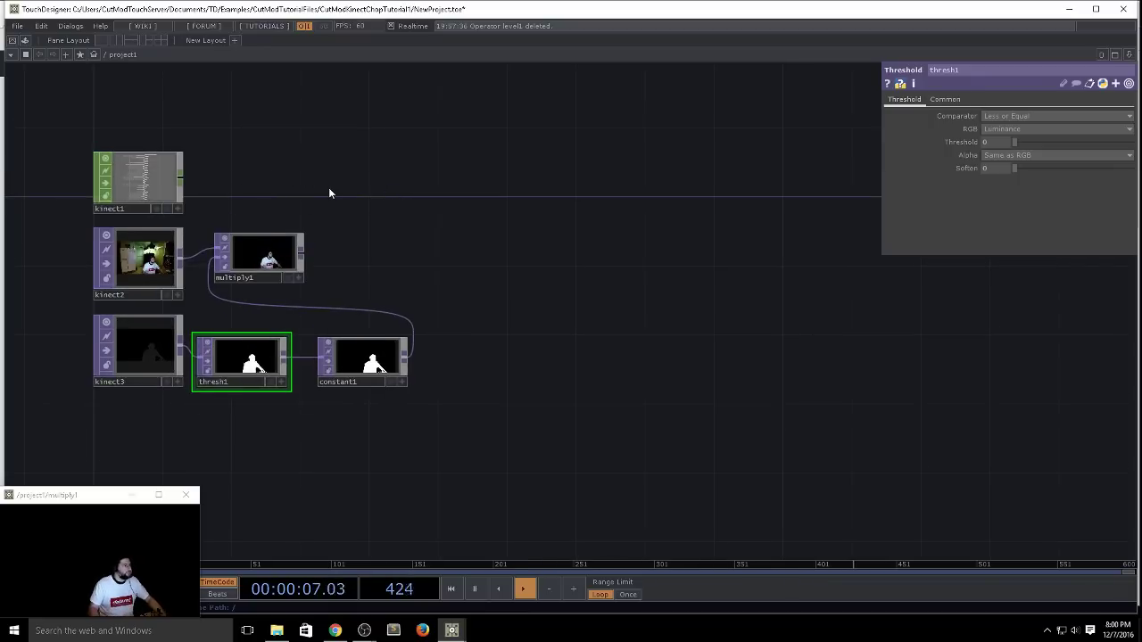
left_click_drag(296, 184, 251, 215)
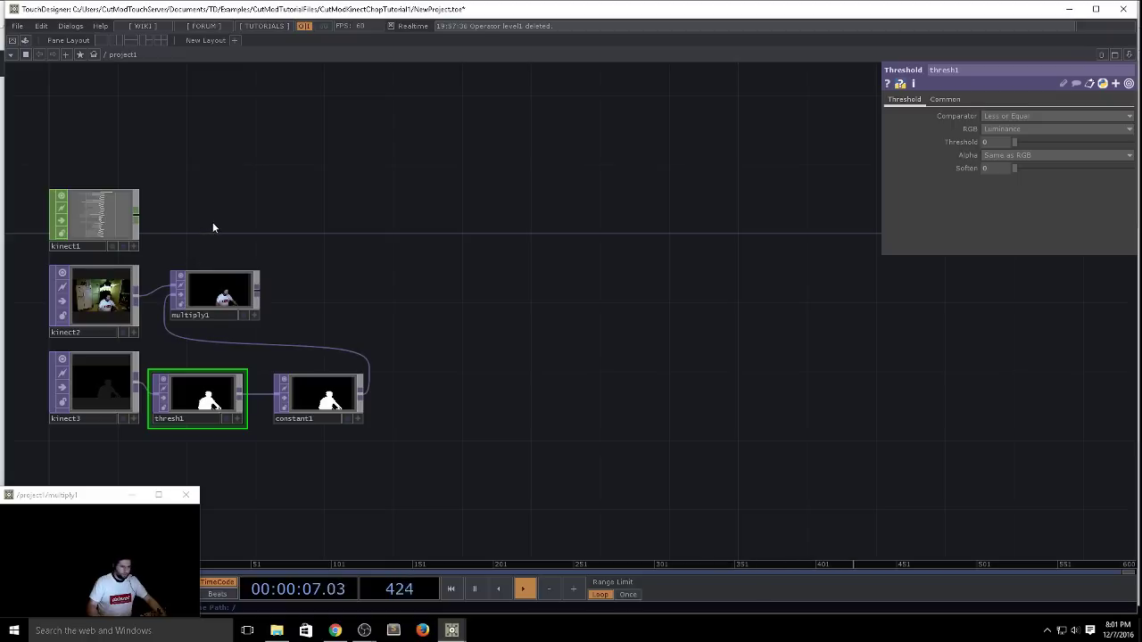
scroll(260, 230, "up", 3)
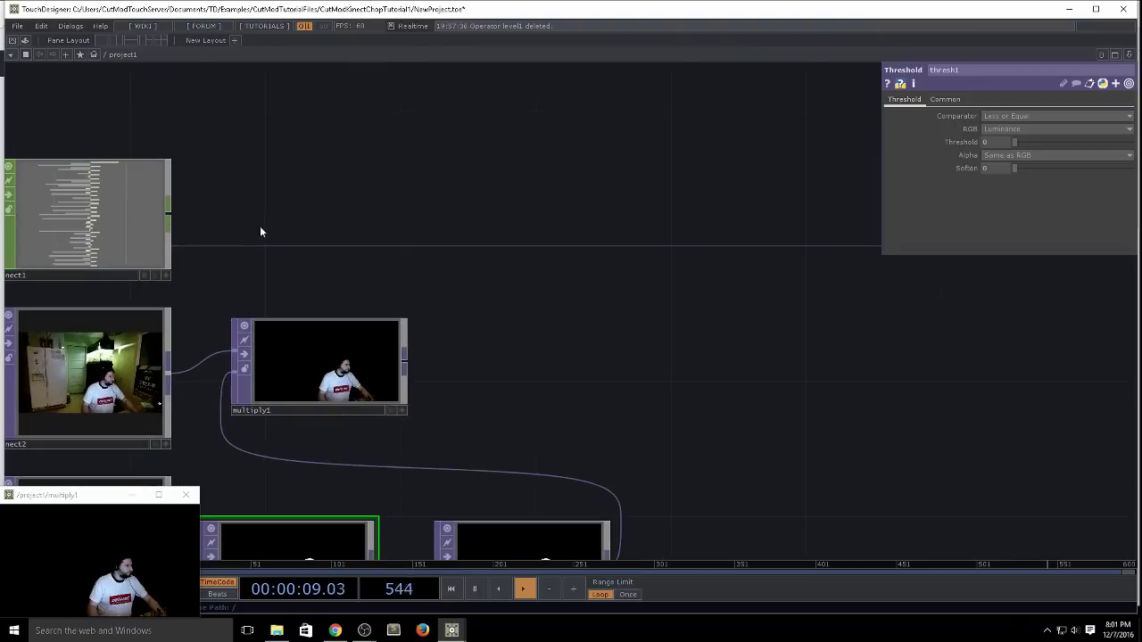
scroll(306, 179, "up", 2)
scroll(342, 145, "down", 3)
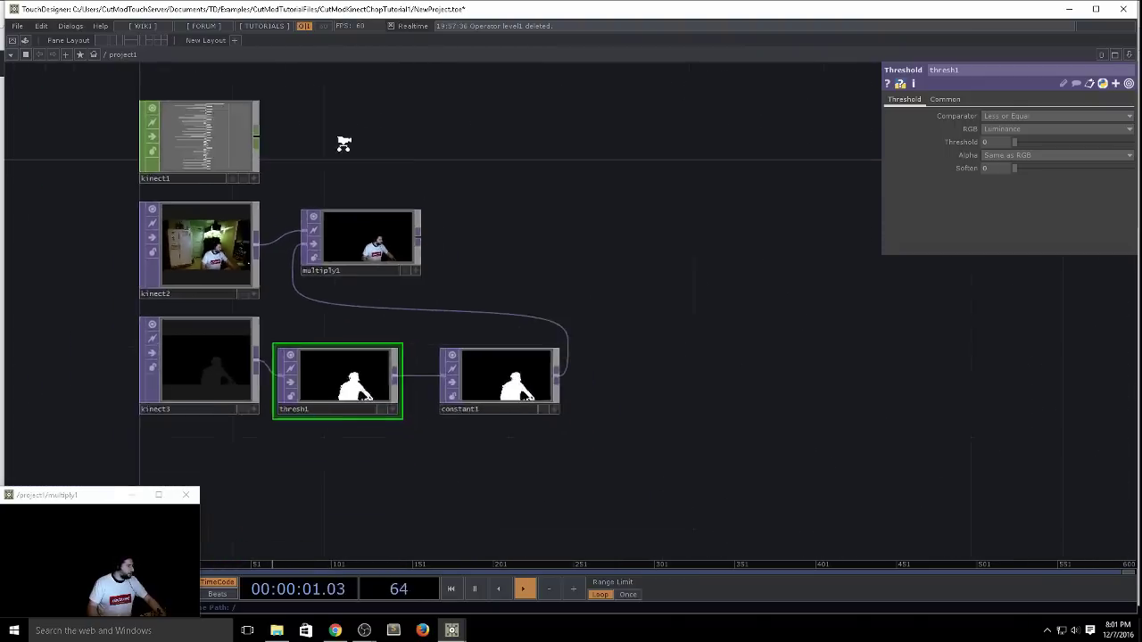
scroll(250, 192, "down", 3)
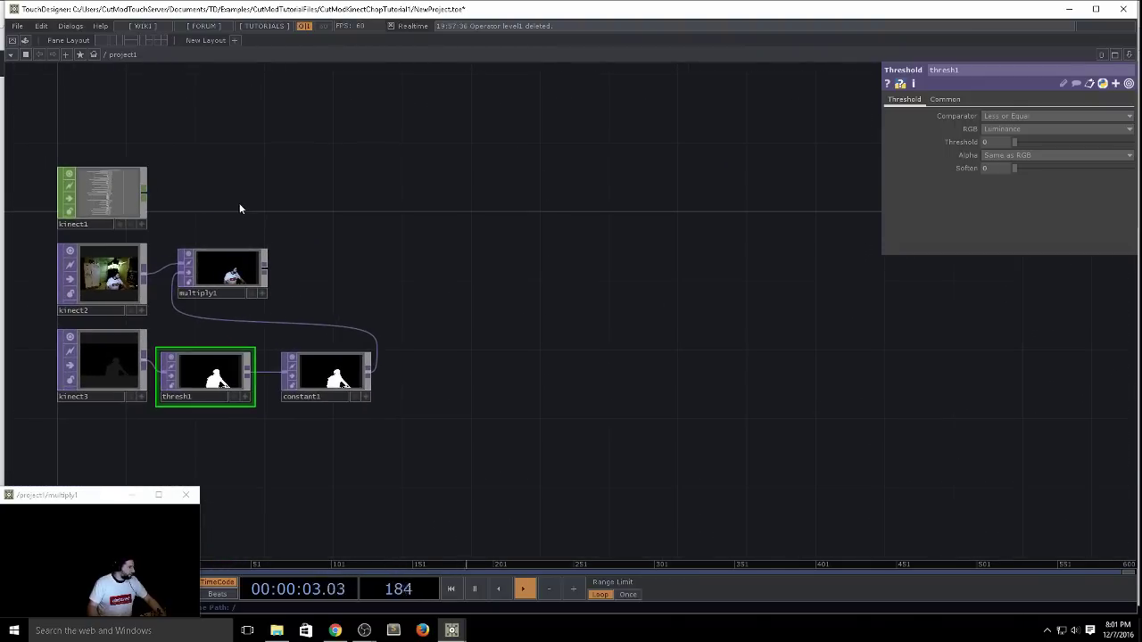
Step: Select the kinect1 operator and look up the Kinect operator among the CHOPs that can be created, without adding one
left_click(100, 200)
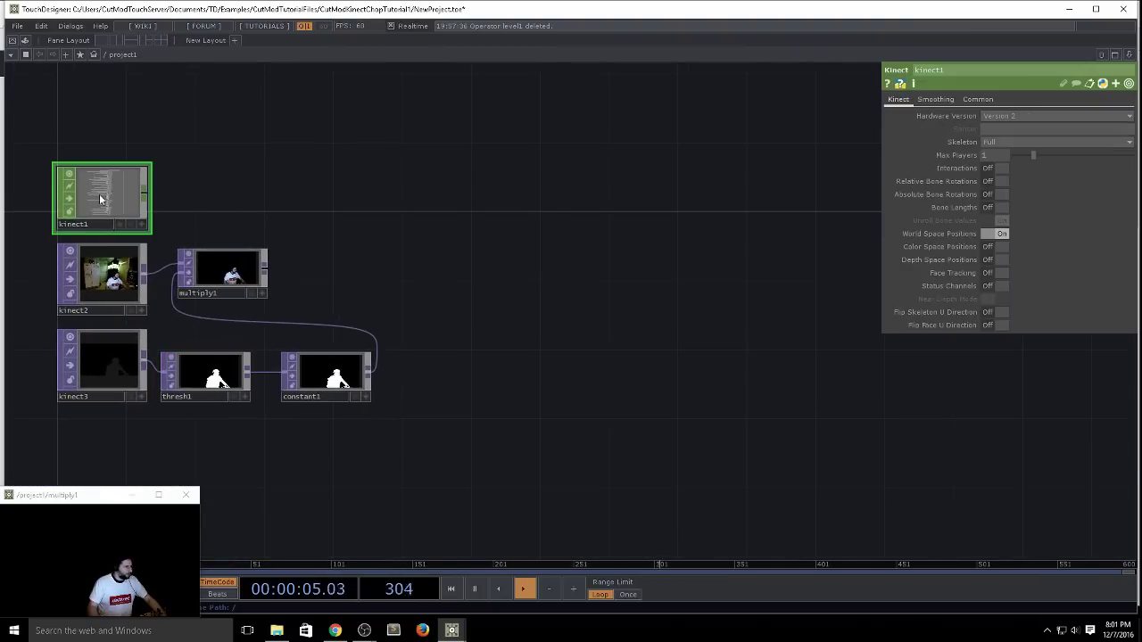
key("Tab")
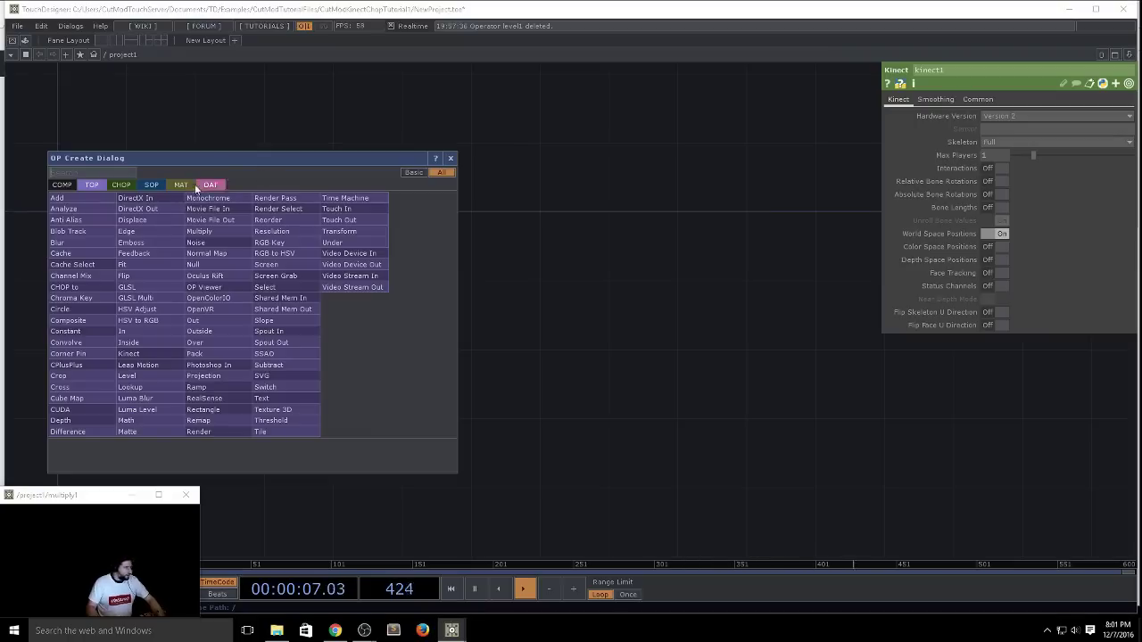
left_click(120, 185)
type("k")
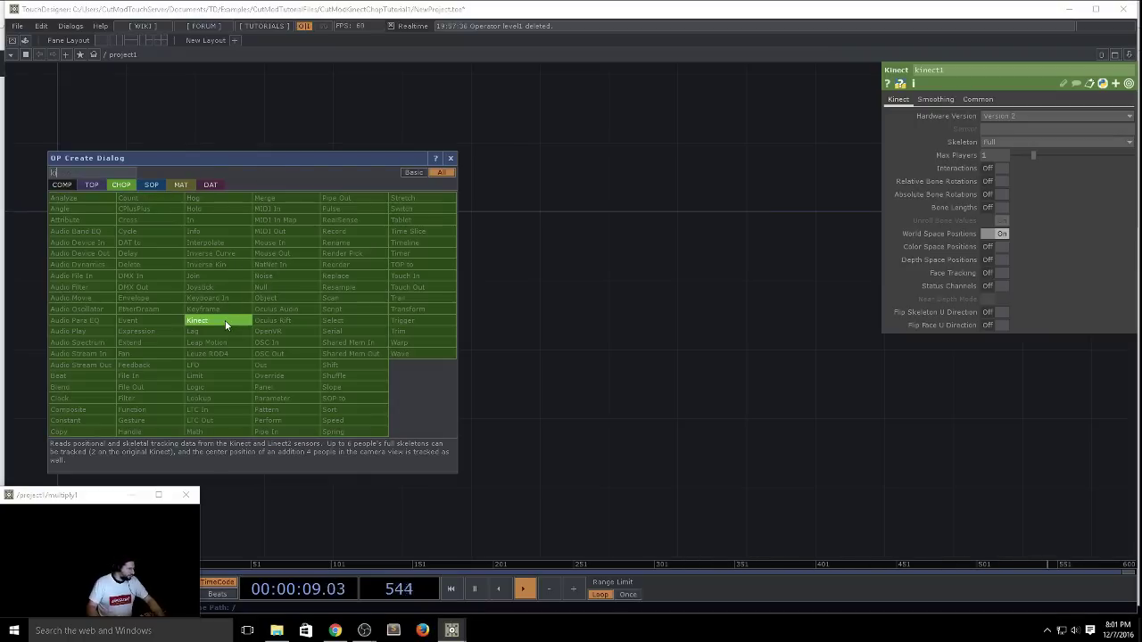
left_click(451, 158)
Step: Examine the skeletal tracking channels and their live position values in the kinect1 CHOP
scroll(273, 178, "up", 10)
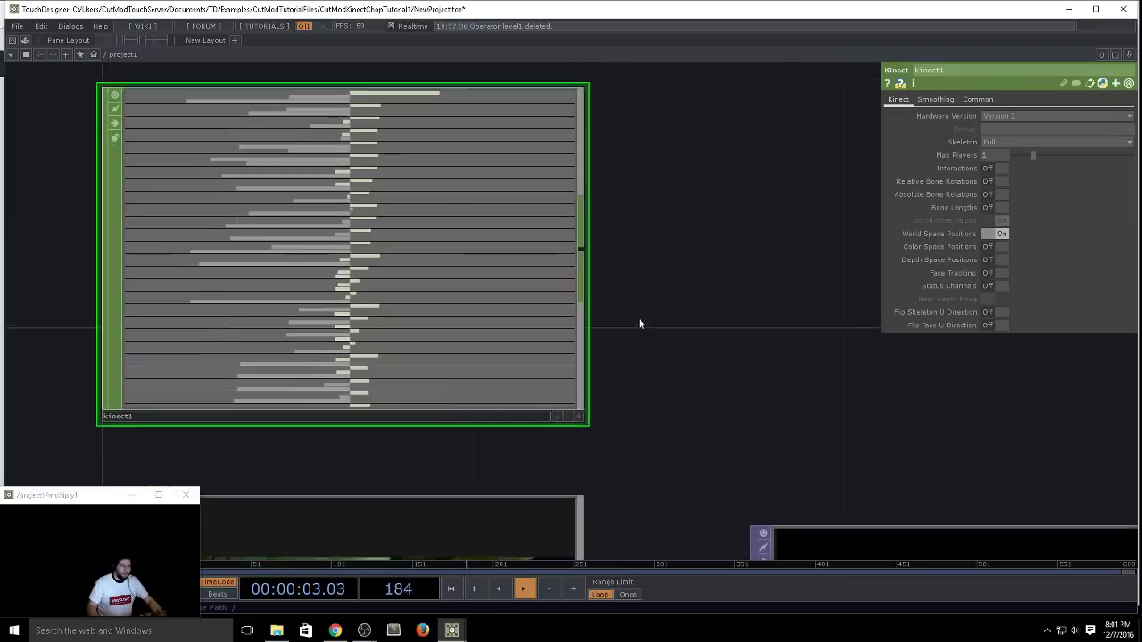
scroll(639, 323, "up", 10)
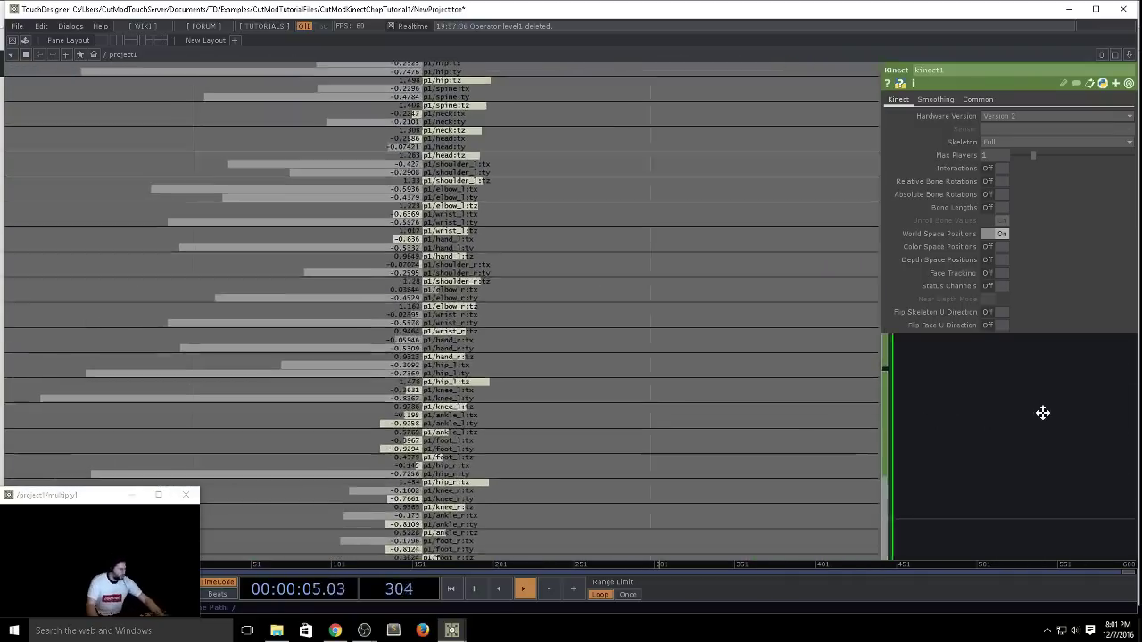
left_click_drag(1043, 412, 1036, 411)
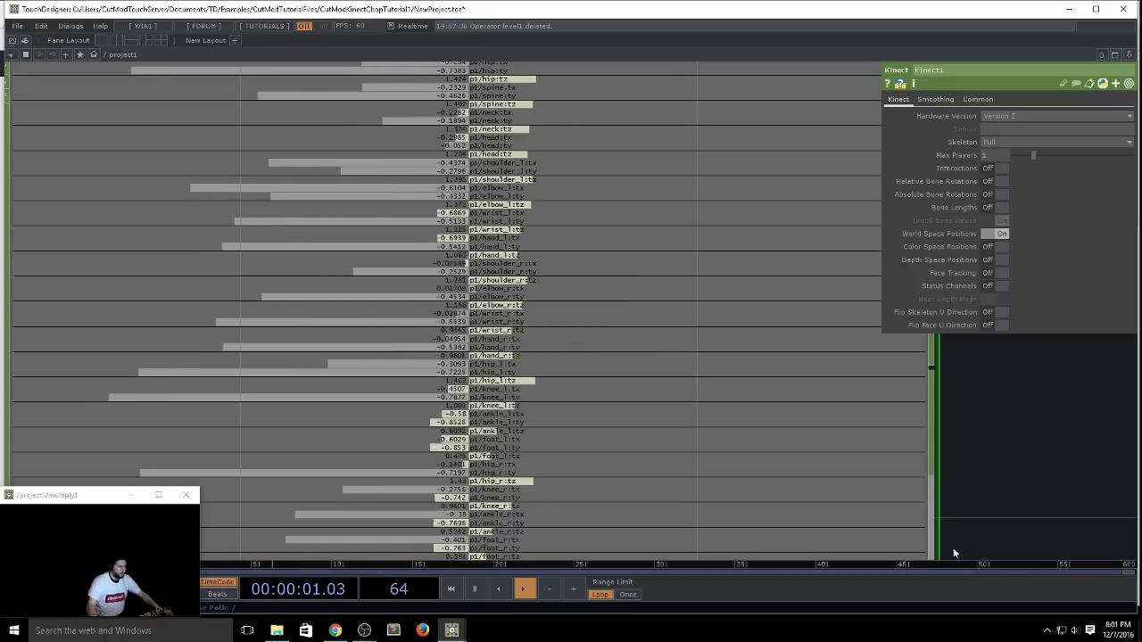
scroll(970, 477, "down", 3)
scroll(744, 254, "up", 6)
left_click_drag(663, 247, 474, 193)
scroll(447, 292, "up", 2)
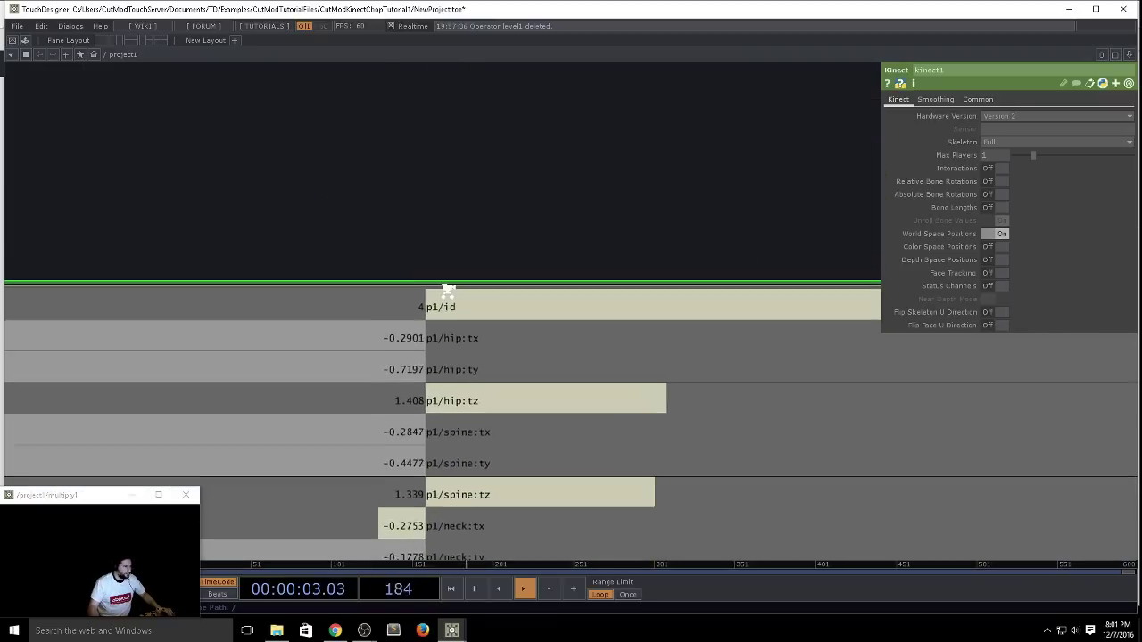
middle_click_drag(447, 292, 466, 296)
scroll(467, 281, "down", 5)
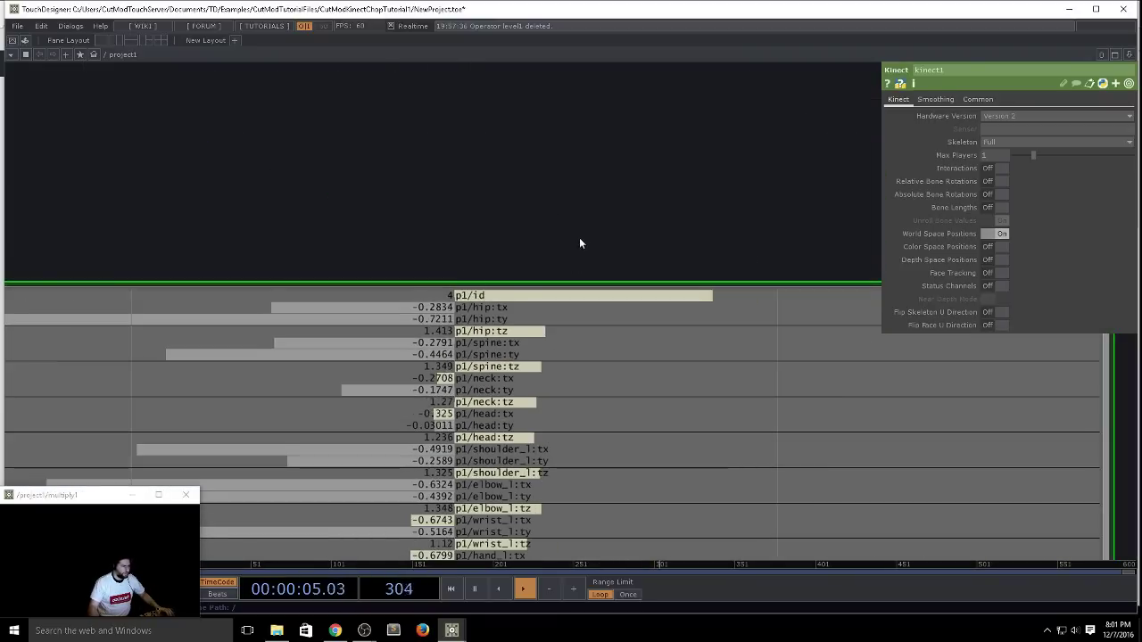
left_click_drag(579, 238, 463, 121)
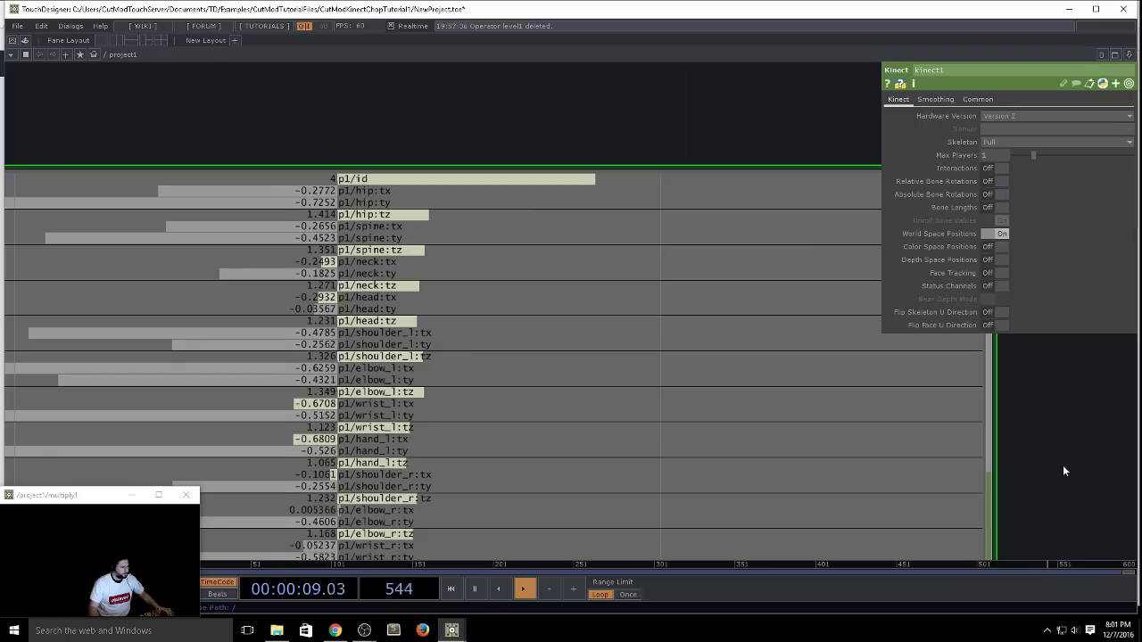
Step: Compare kinect1 with the rest of the network and examine its player ID and upper-body joint channels closely
scroll(1040, 450, "down", 4)
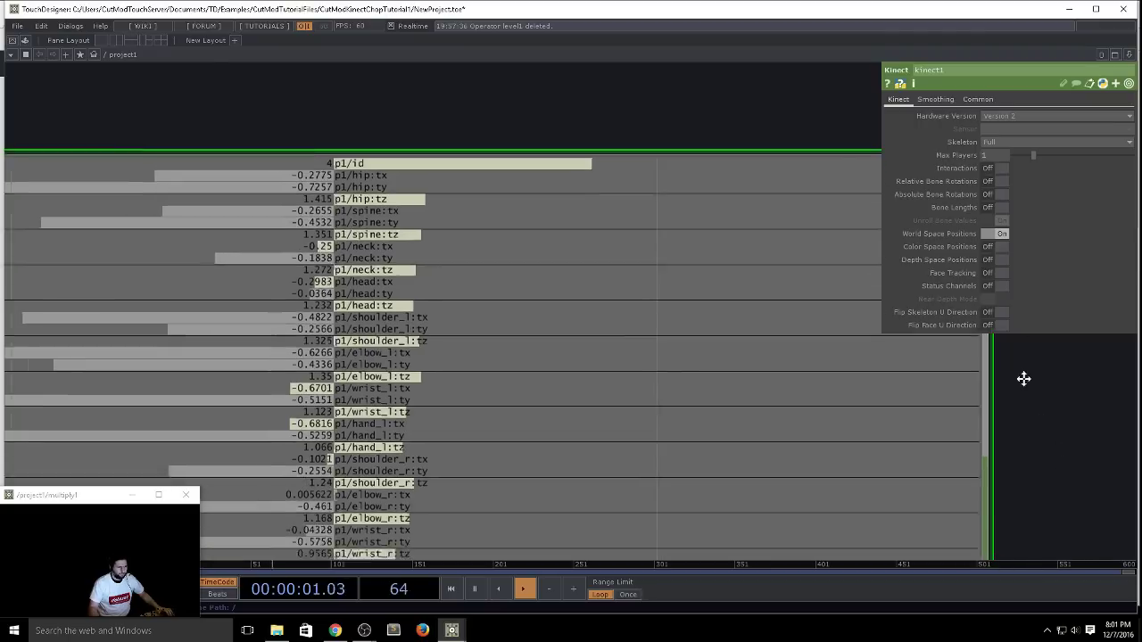
scroll(933, 421, "down", 3)
left_click_drag(934, 420, 617, 258)
scroll(690, 306, "down", 2)
scroll(614, 255, "down", 2)
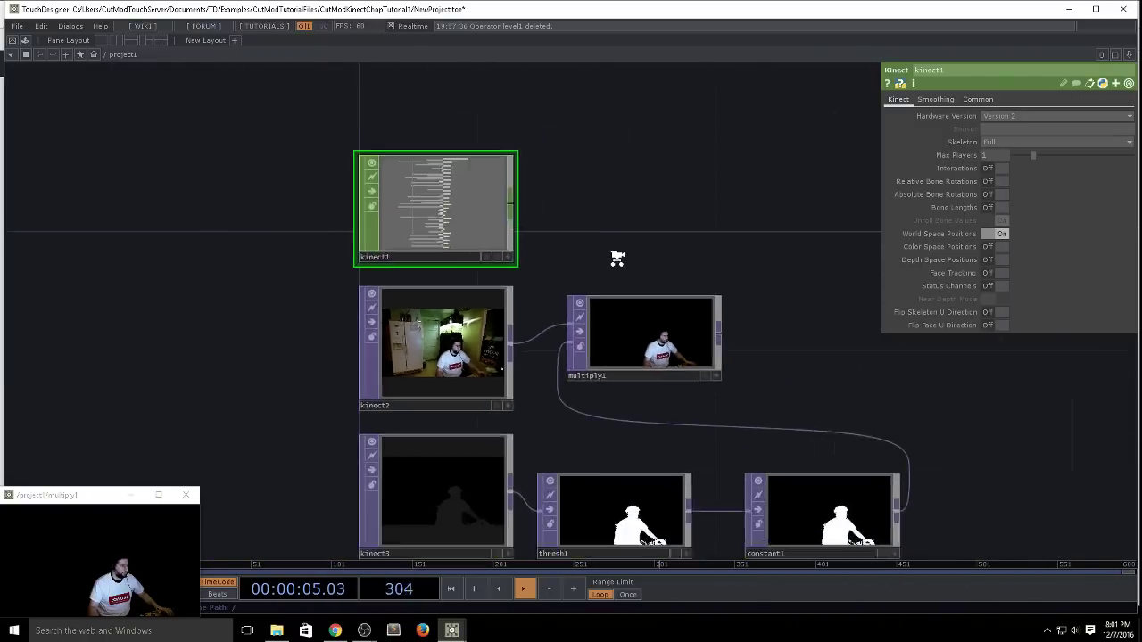
scroll(559, 214, "down", 1)
left_click_drag(559, 215, 401, 209)
scroll(188, 122, "up", 4)
scroll(187, 123, "up", 6)
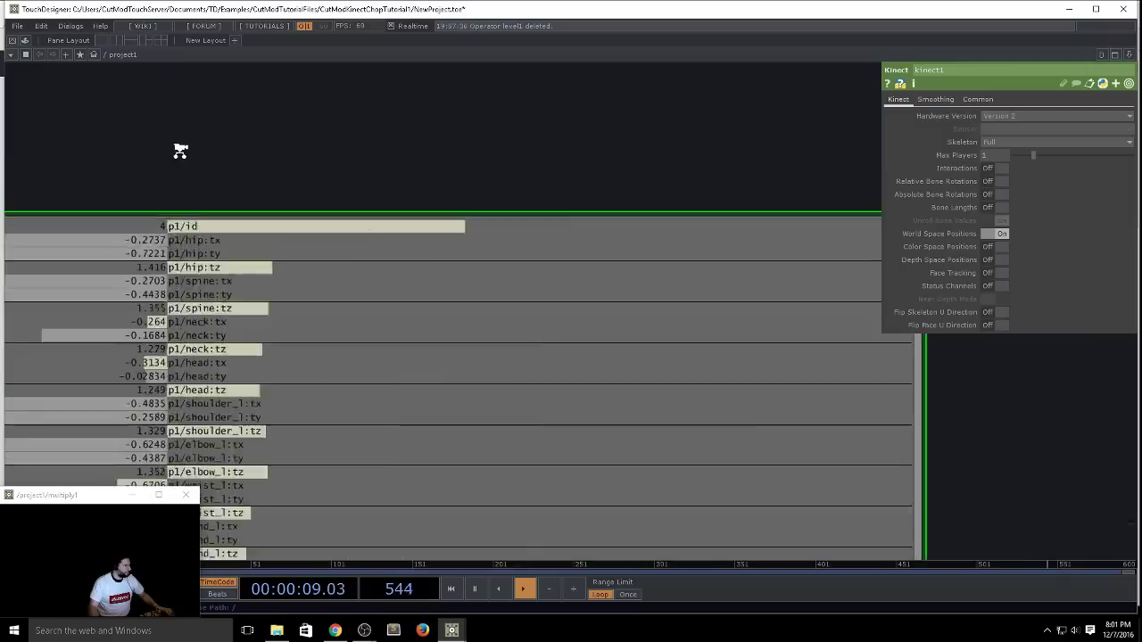
left_click_drag(200, 226, 346, 189)
left_click_drag(316, 247, 375, 90)
scroll(374, 89, "down", 2)
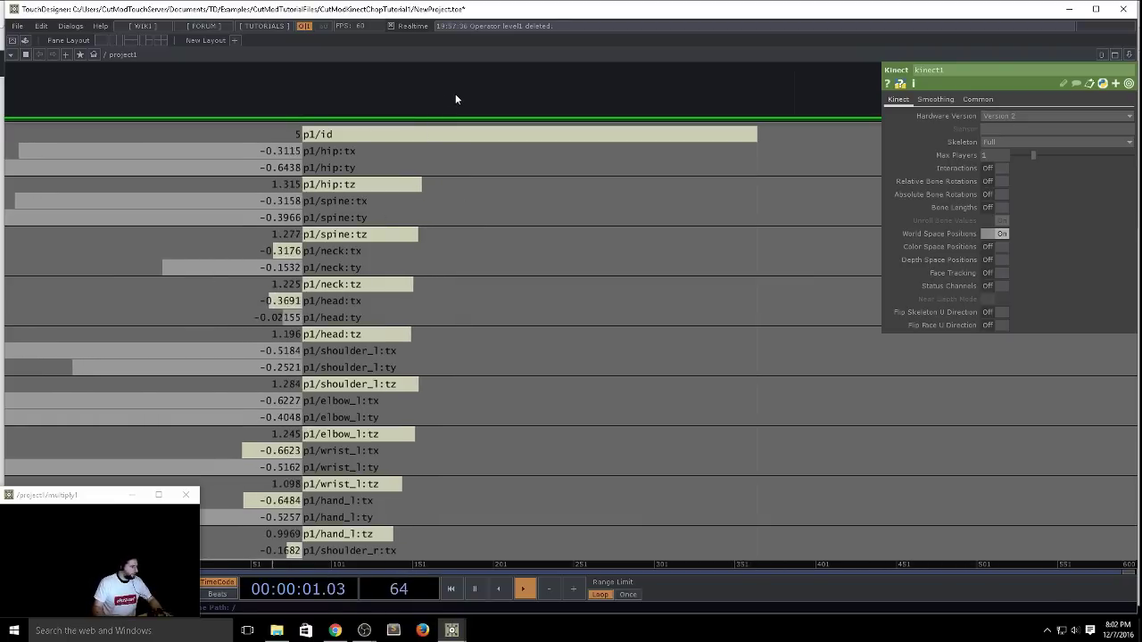
Step: Add a Select CHOP to the output of kinect1 and set its Channel Names to *hand_*
scroll(455, 97, "down", 5)
left_click_drag(819, 416, 512, 285)
scroll(695, 356, "down", 3)
scroll(512, 285, "down", 3)
left_click_drag(601, 285, 500, 234)
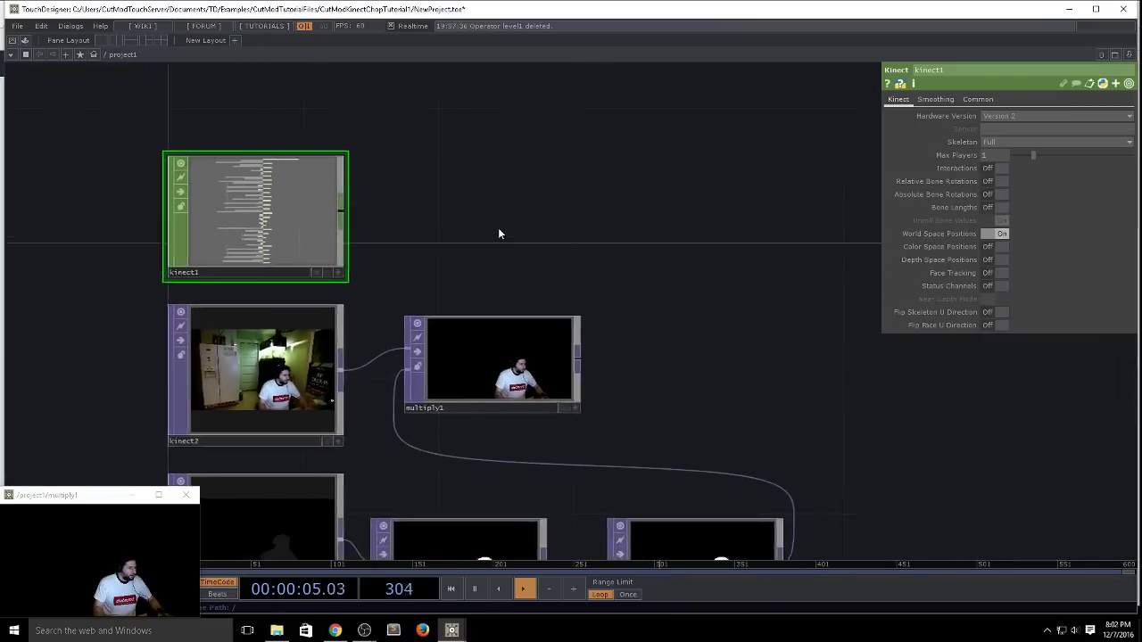
scroll(693, 265, "down", 3)
left_click_drag(694, 265, 423, 203)
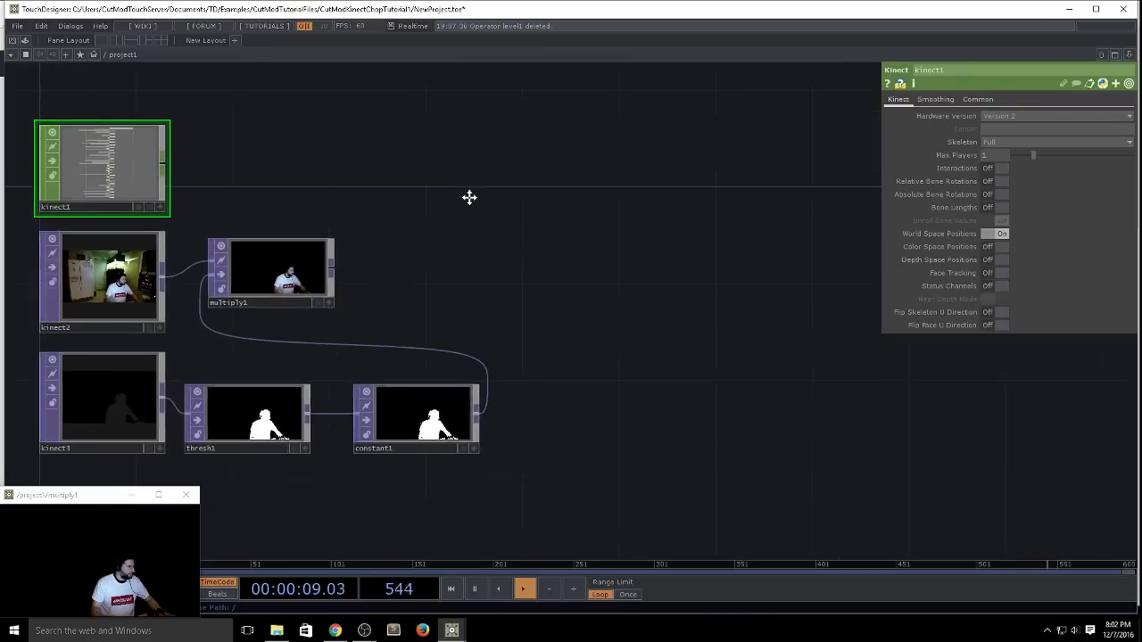
right_click(163, 164)
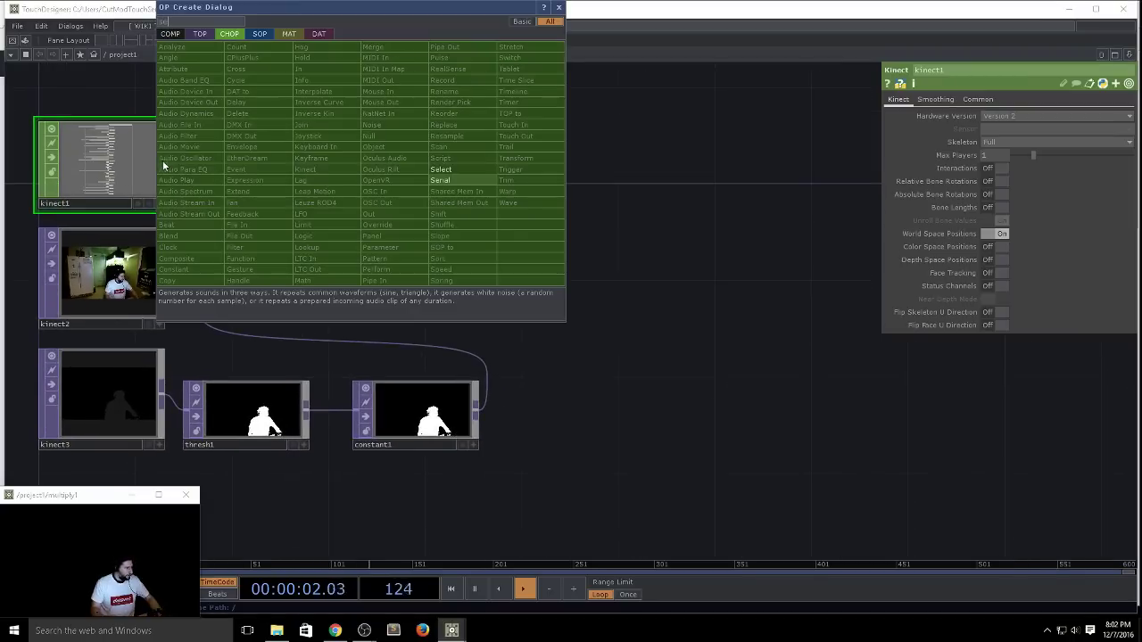
left_click(454, 170)
left_click(358, 167)
left_click(991, 131)
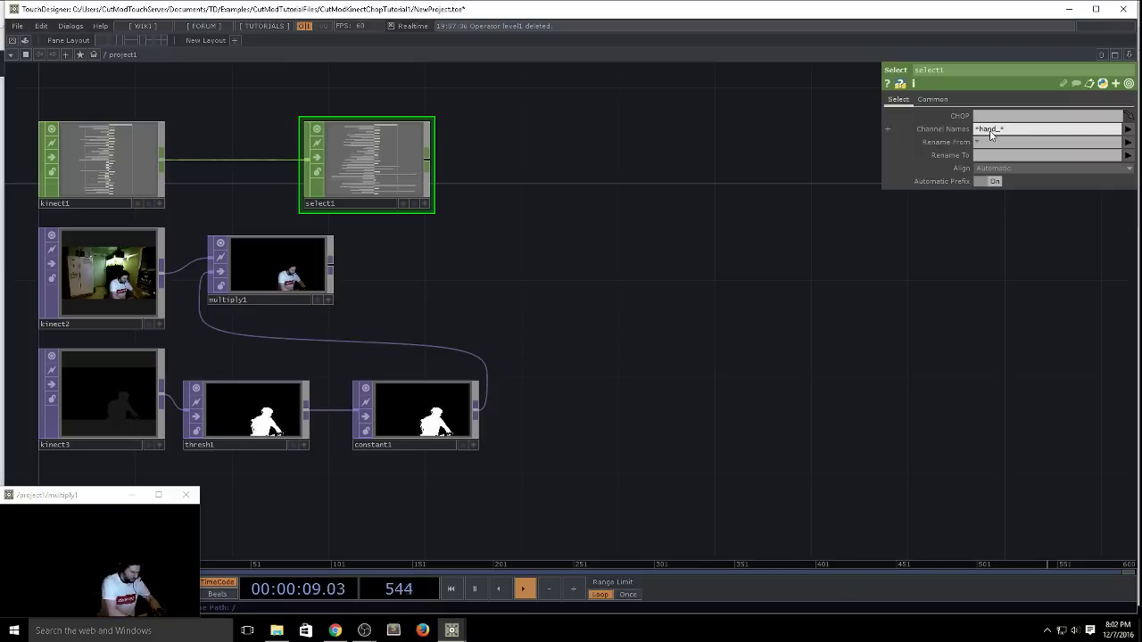
key("Return")
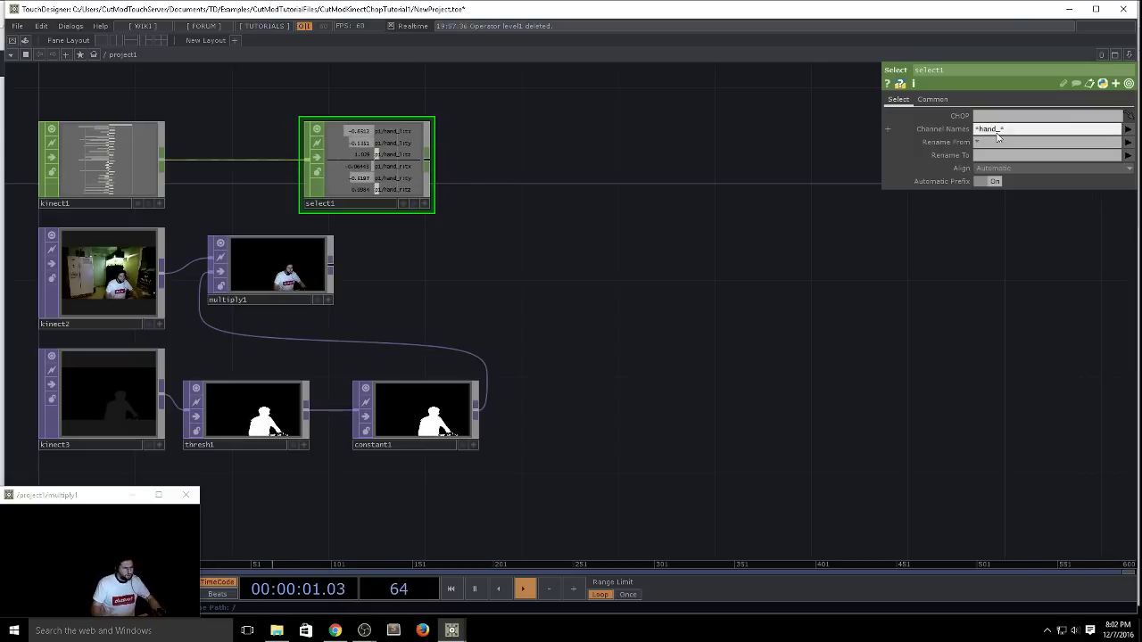
Step: Broaden the Channel Names pattern of select1 to *hand* and inspect the channels it passes
left_click(1001, 134)
key("BackSpace")
key("Return")
scroll(382, 161, "up", 4)
left_click_drag(673, 221, 692, 355)
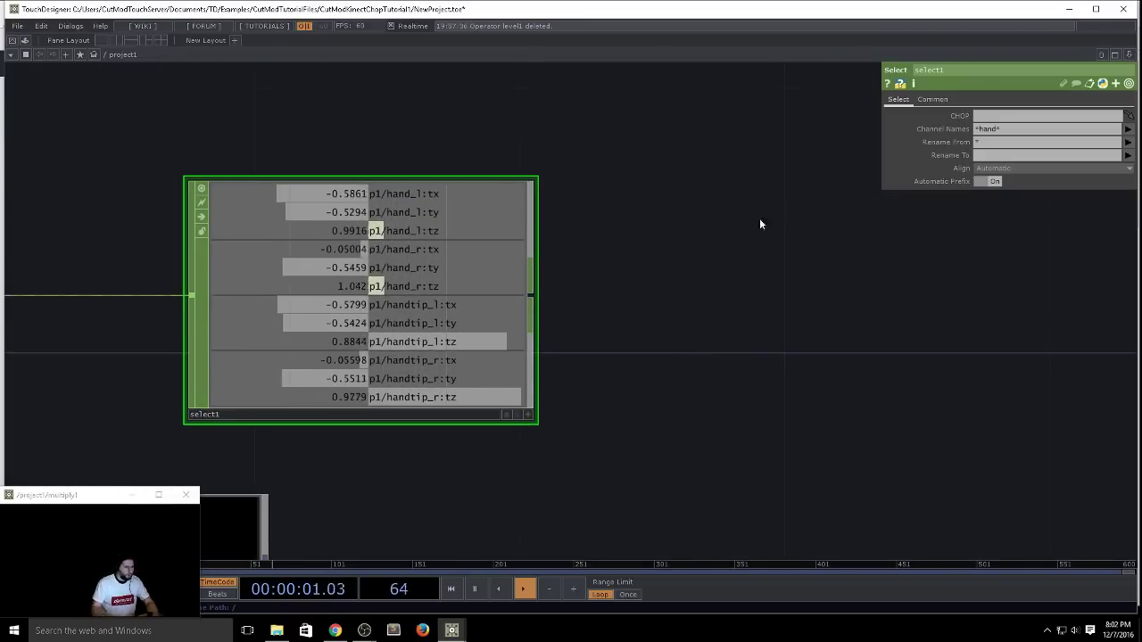
Step: Set the Channel Names pattern of select1 back to *hand_*, with the underscore after hand
left_click(997, 130)
type("_")
key("Return")
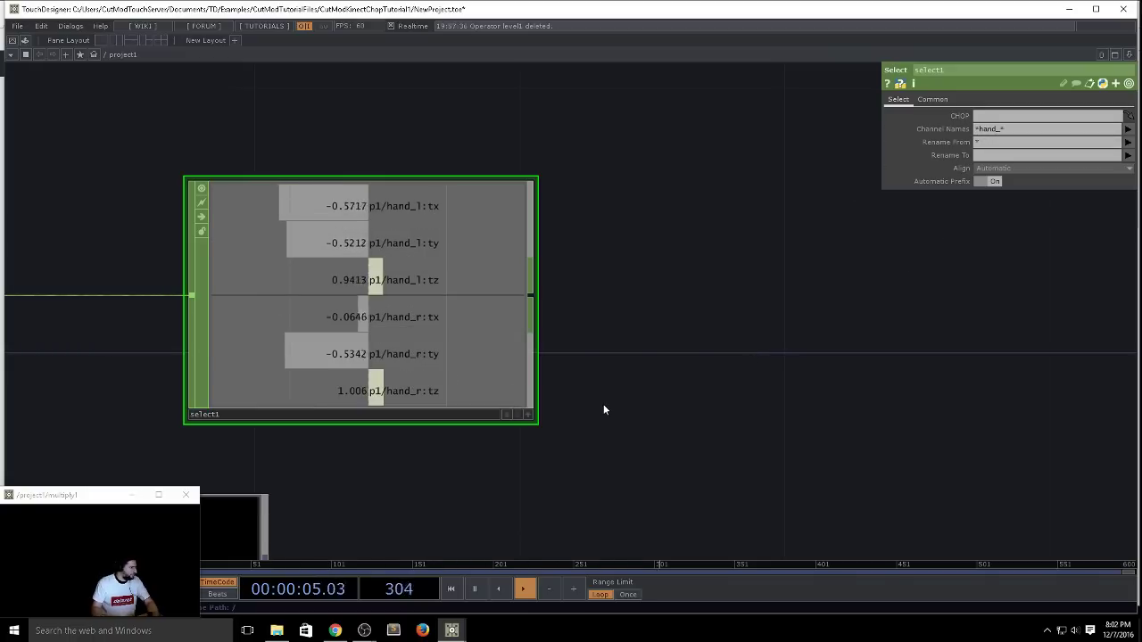
key("h")
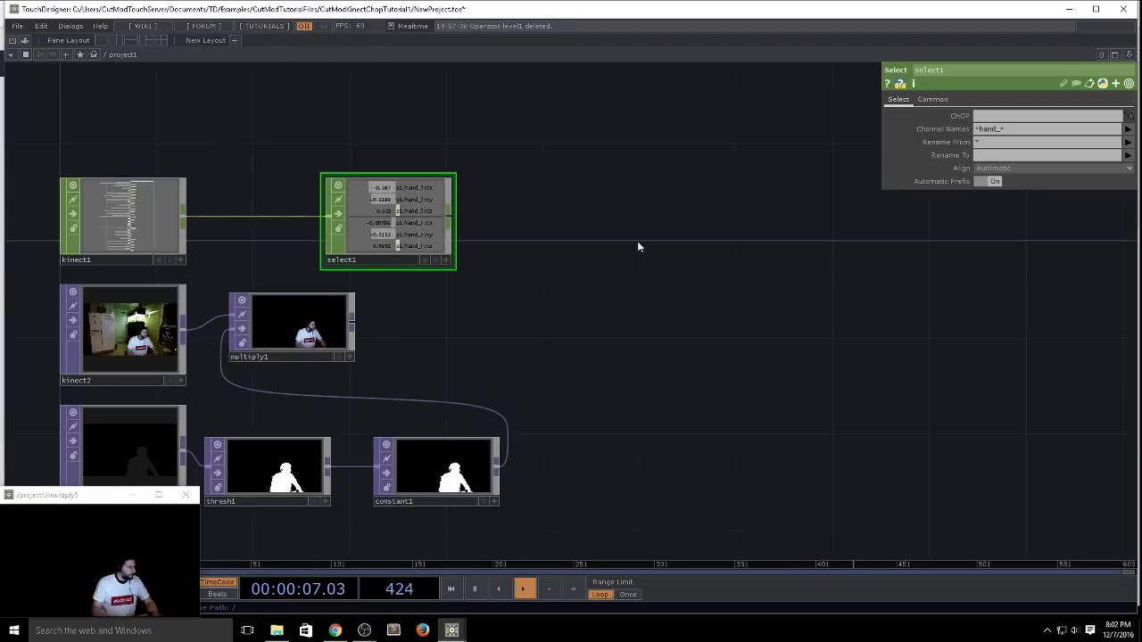
left_click(1001, 131)
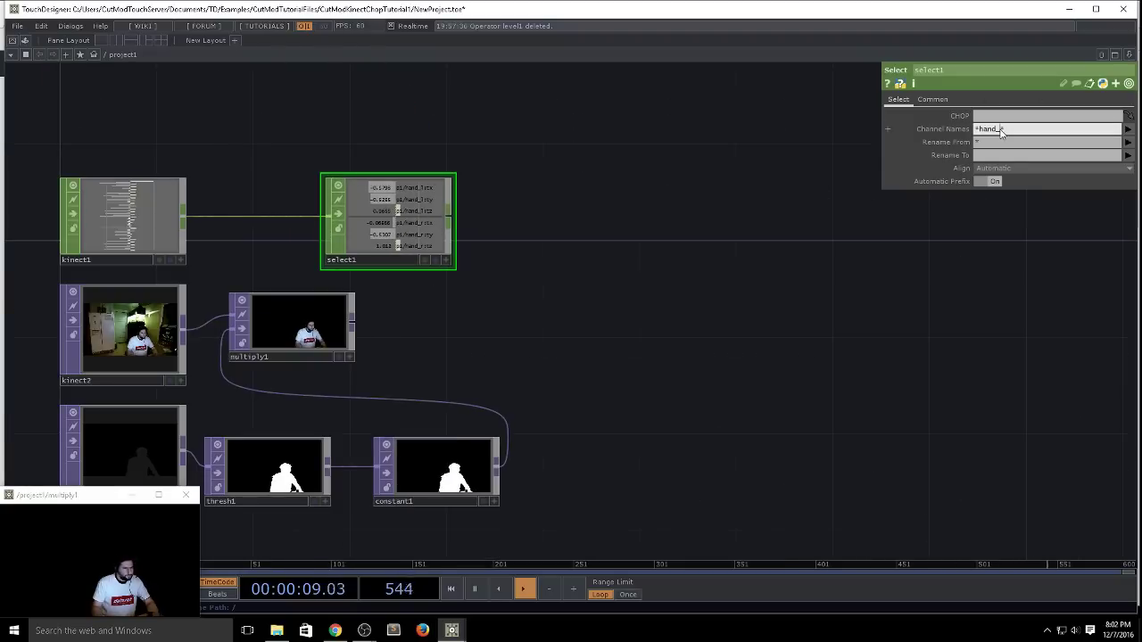
key("Return")
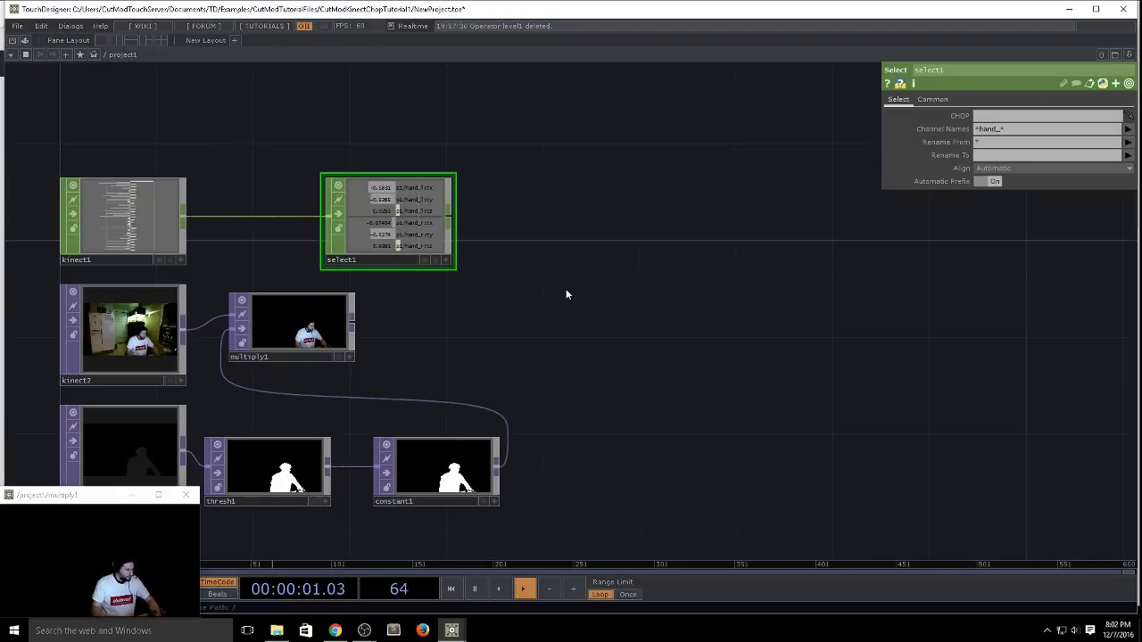
Step: Add a Circle TOP in the empty network area beyond the output of select1
key("Tab")
type("c")
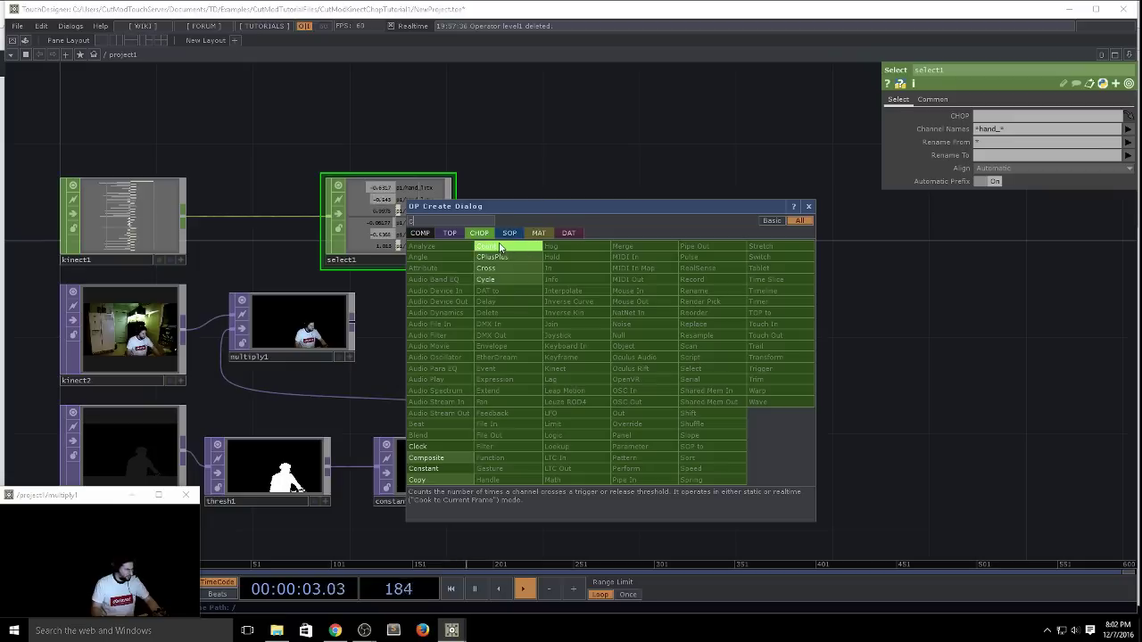
left_click(509, 235)
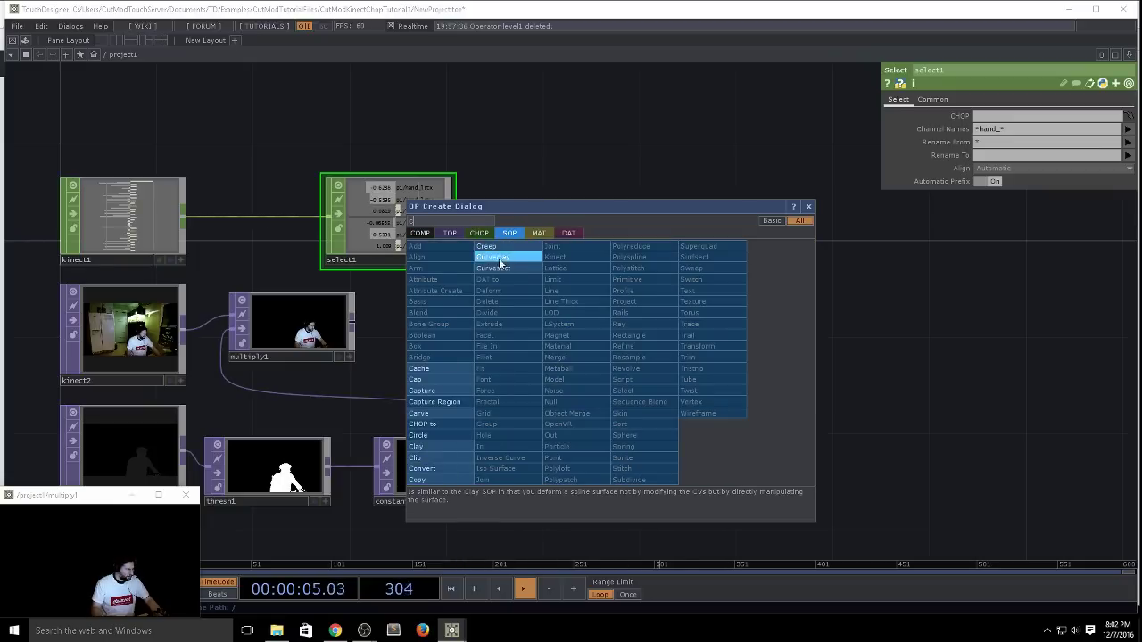
left_click(449, 235)
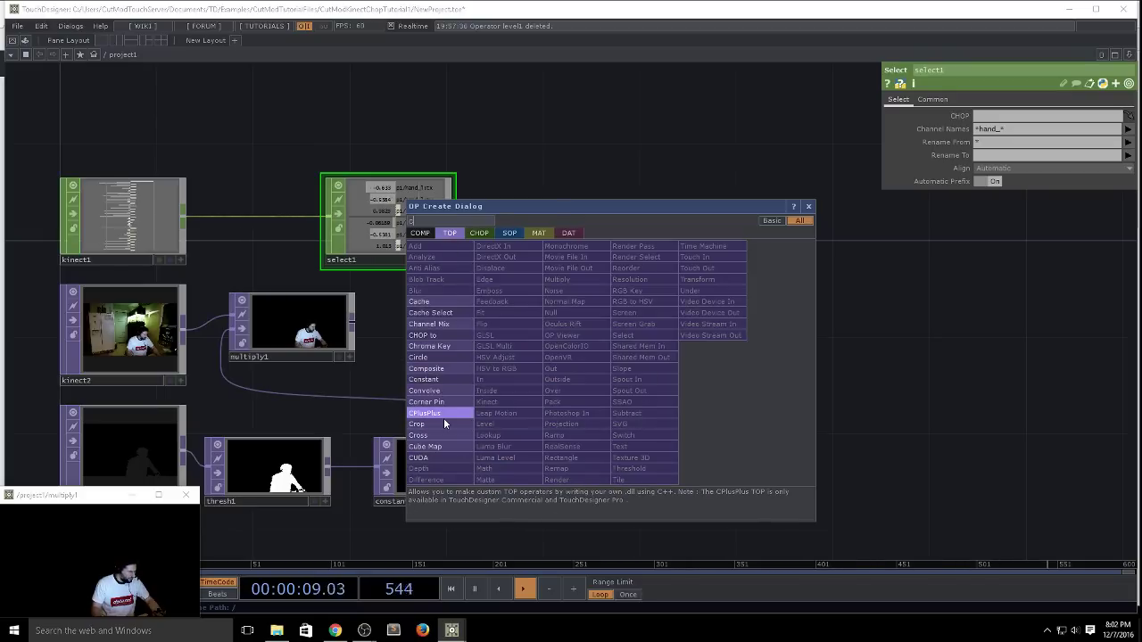
left_click(434, 369)
left_click(675, 221)
Step: Link circle1's Center X and Y to the p1/hand_l:tx and p1/hand_l:ty channels of select1 as relative CHOP references
scroll(420, 212, "up", 4)
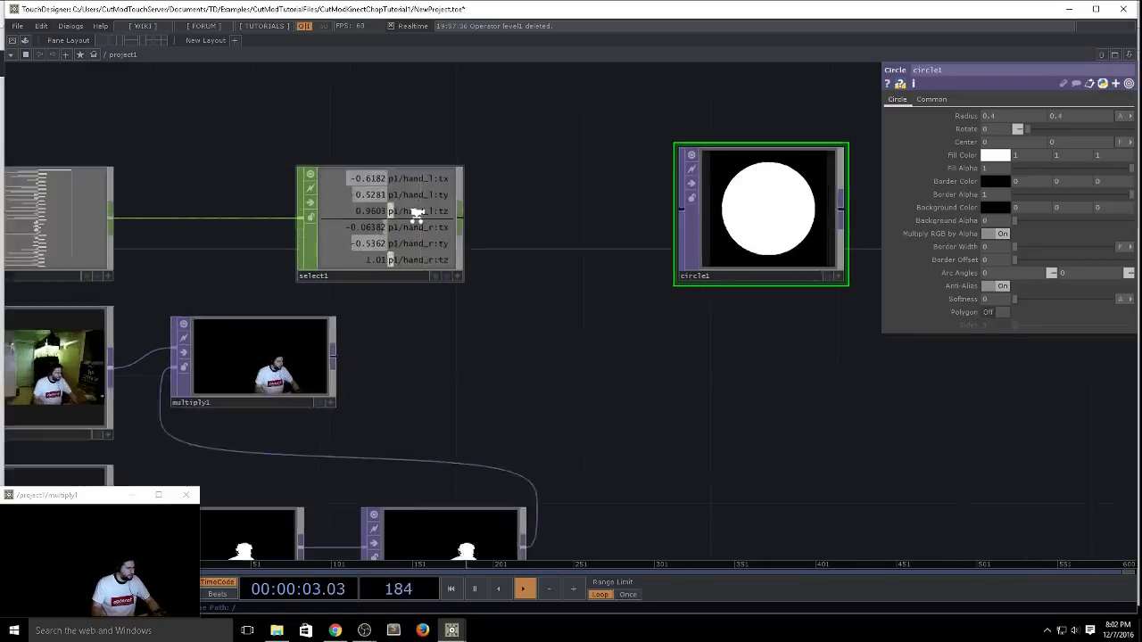
left_click(480, 310)
left_click_drag(428, 158, 899, 119)
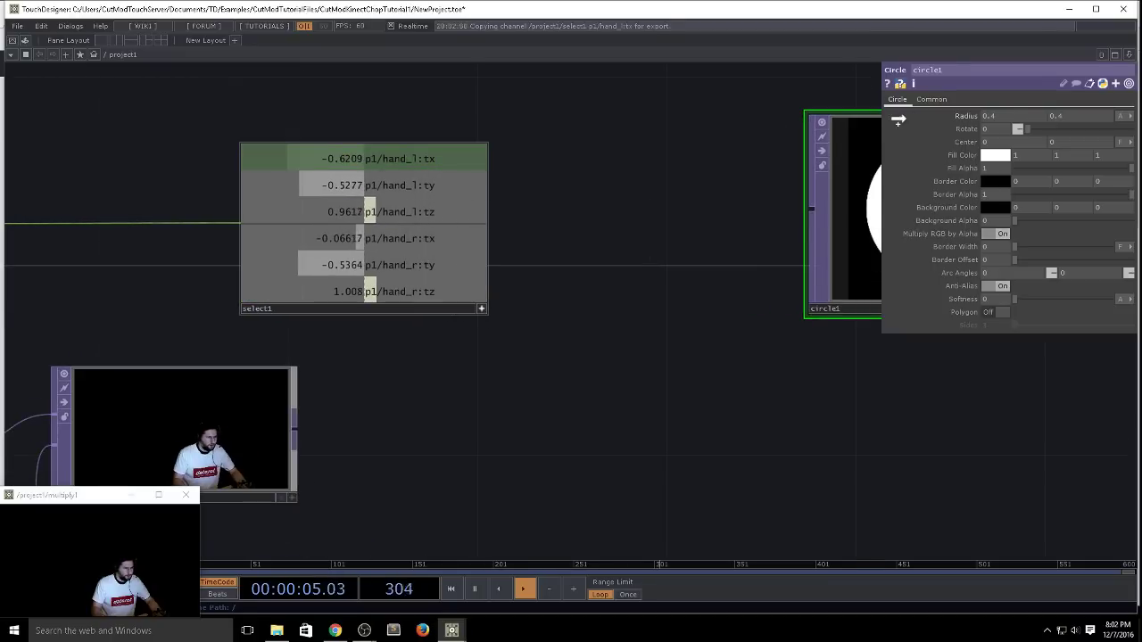
left_click_drag(1000, 138, 1000, 142)
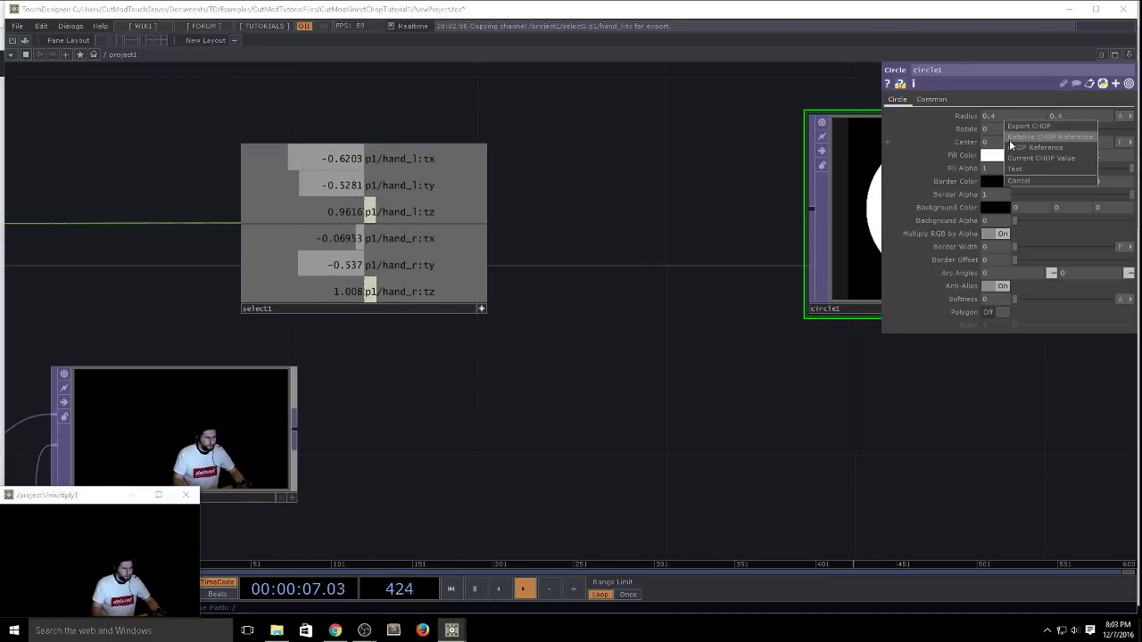
left_click(1011, 141)
left_click_drag(425, 186, 1079, 147)
left_click(1088, 138)
left_click_drag(944, 463, 495, 477)
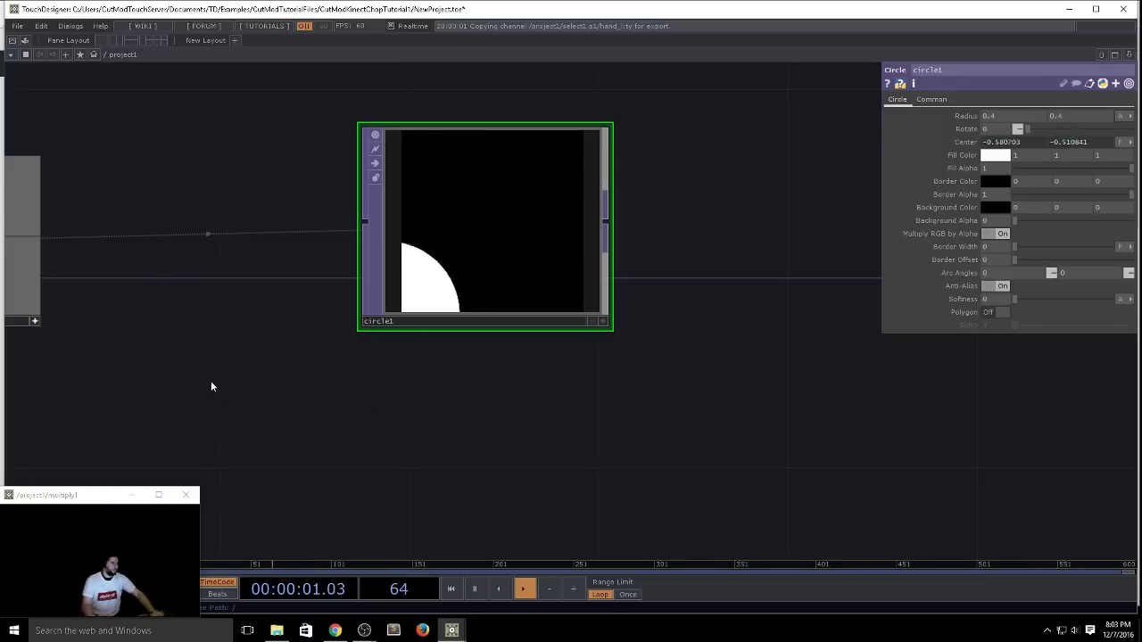
Step: Try Flip Skeleton U Direction on kinect1 to test the hand-driven circle, and switch it off again
left_click_drag(218, 371, 235, 362)
scroll(234, 362, "down", 4)
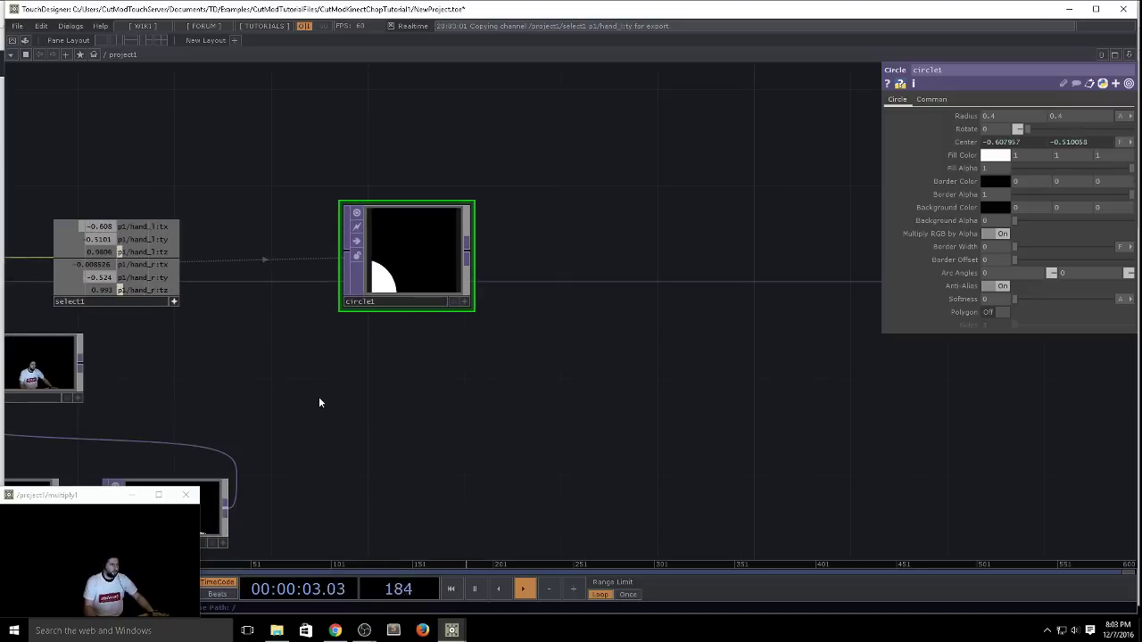
left_click_drag(318, 402, 436, 327)
scroll(429, 326, "down", 3)
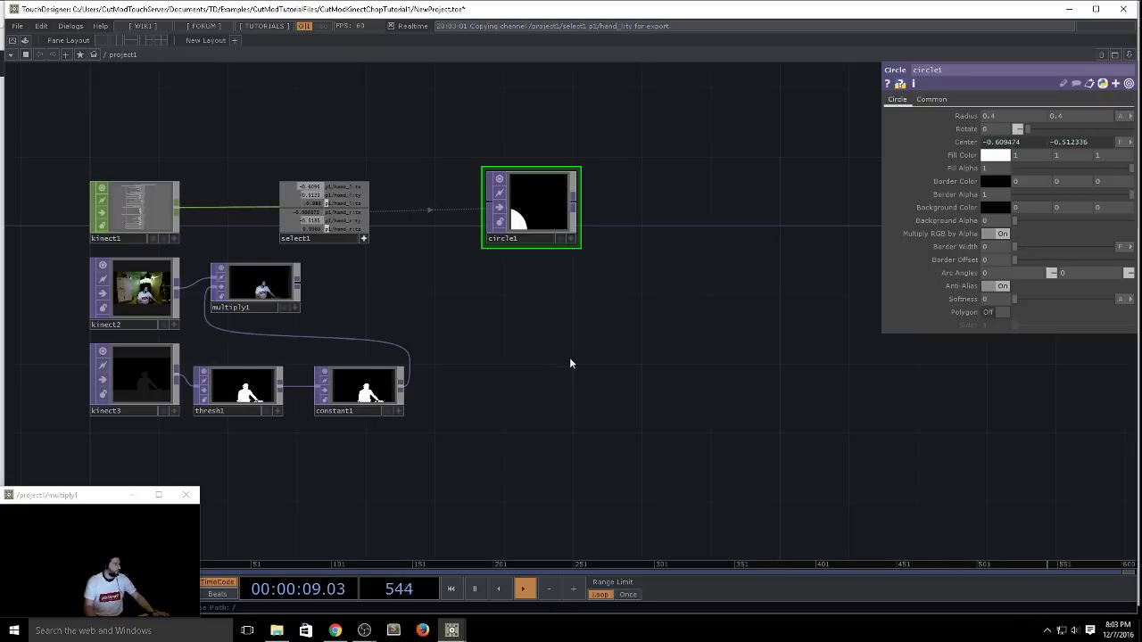
left_click(133, 226)
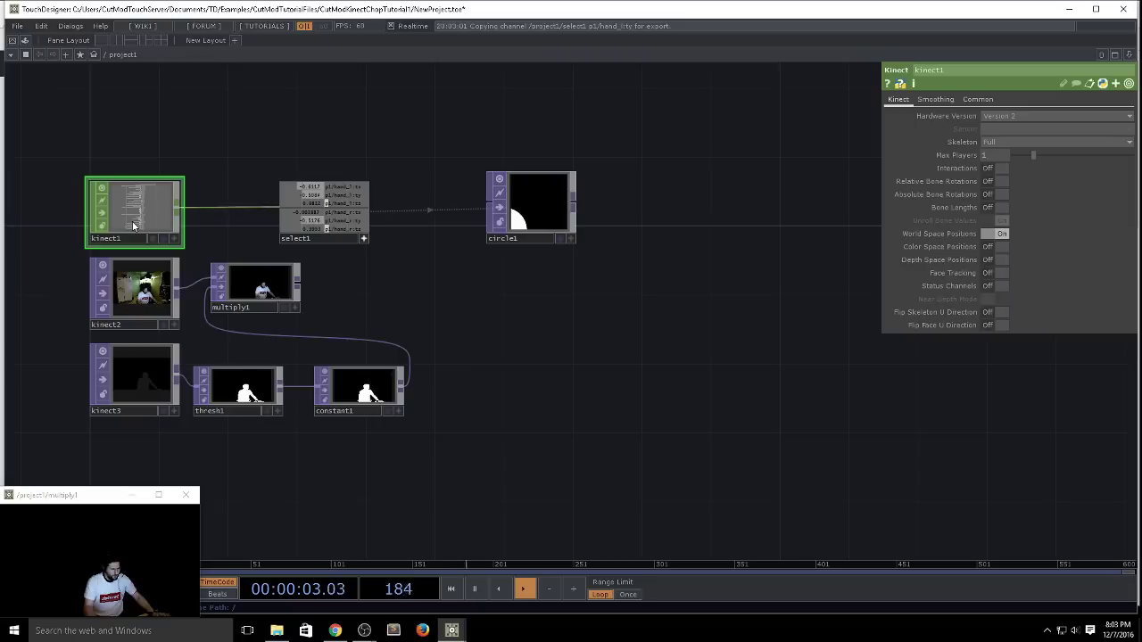
left_click(1000, 312)
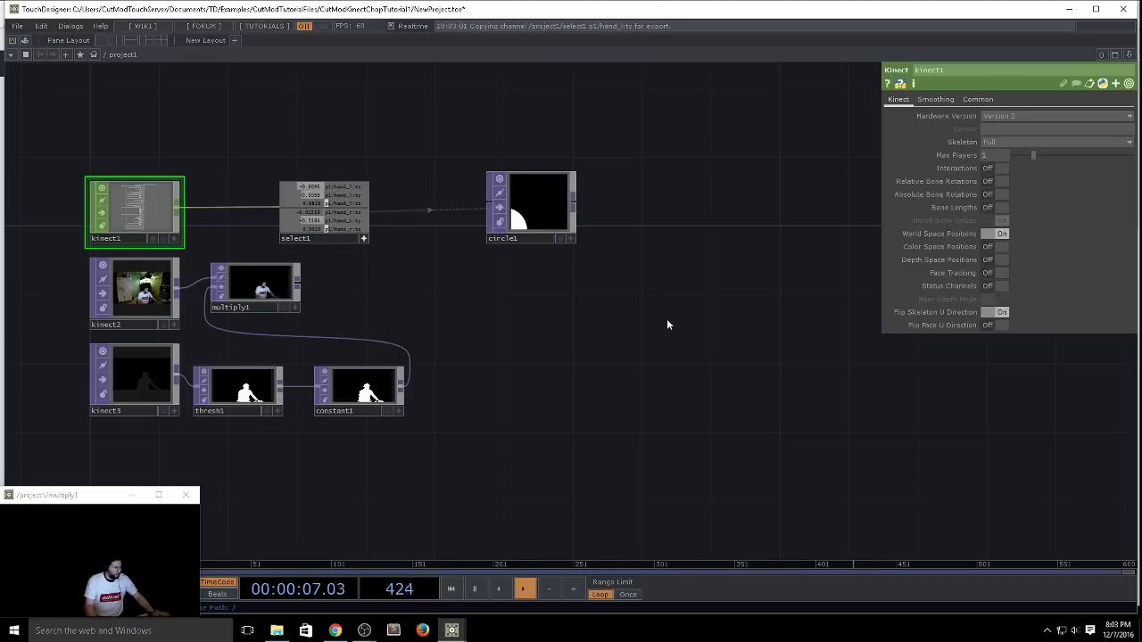
left_click_drag(666, 318, 659, 367)
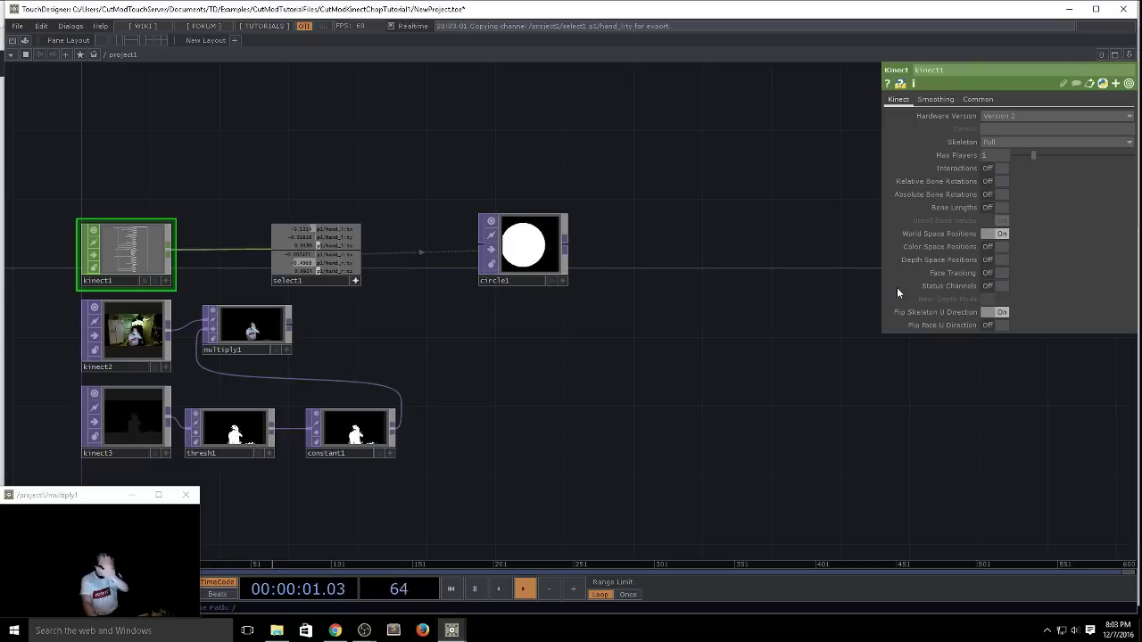
left_click(1000, 312)
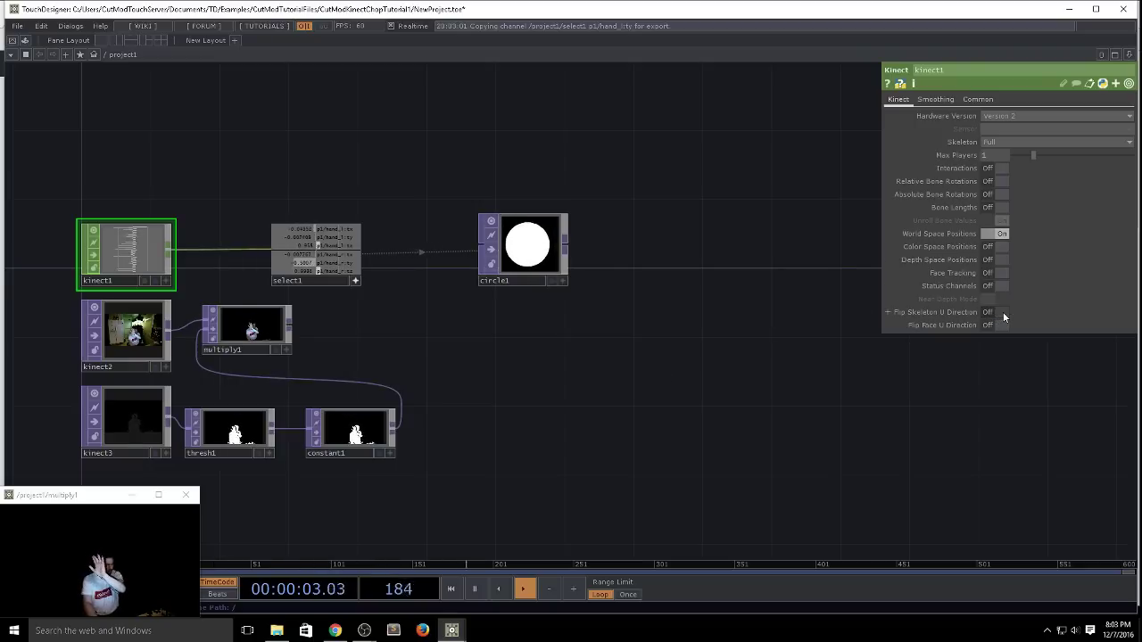
Step: Switch kinect1 from World Space Positions to Color Space Positions and inspect the hand channels in select1
left_click(1002, 234)
left_click(1001, 246)
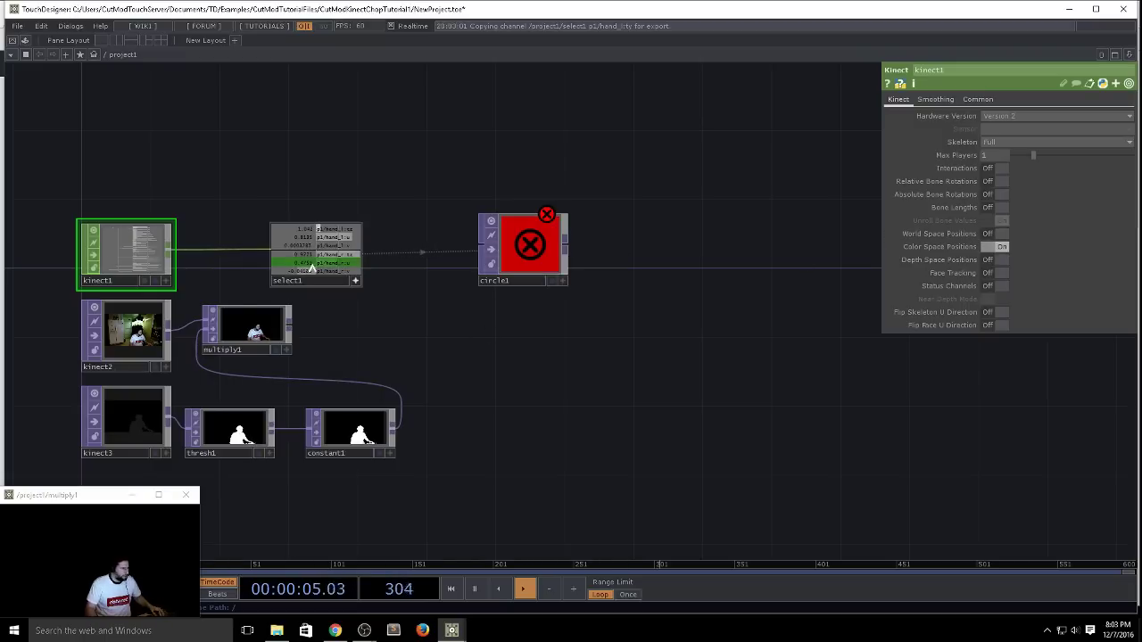
scroll(312, 267, "up", 3)
scroll(559, 342, "down", 3)
left_click_drag(556, 390, 560, 310)
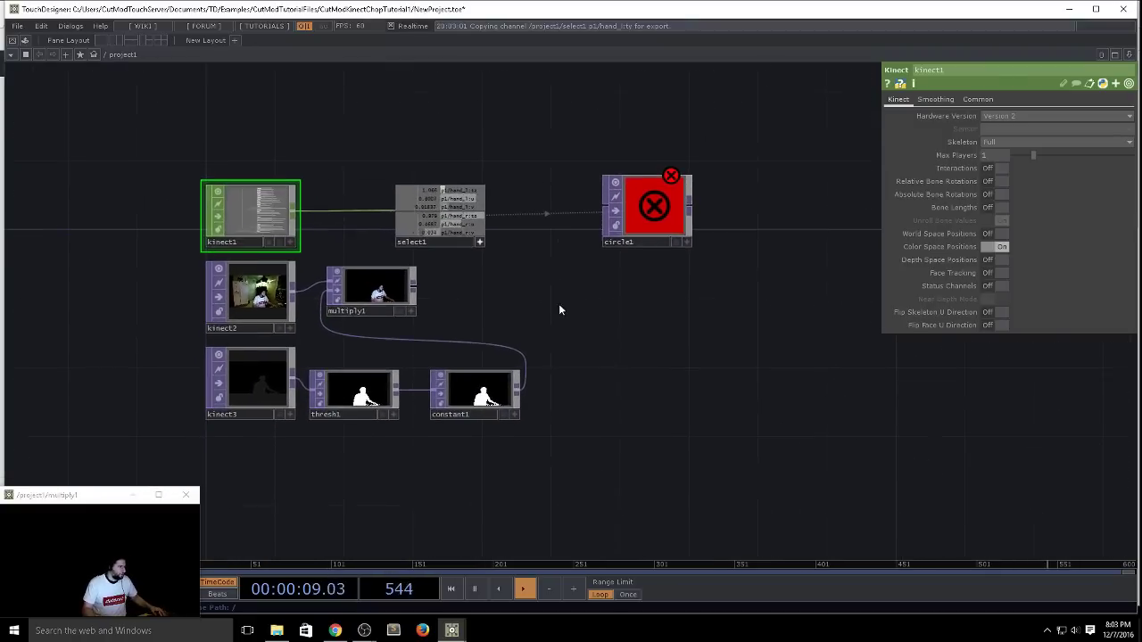
Step: Compare the color space u and v hand channels in select1 with the kinect2 and multiply1 images
scroll(379, 312, "up", 2)
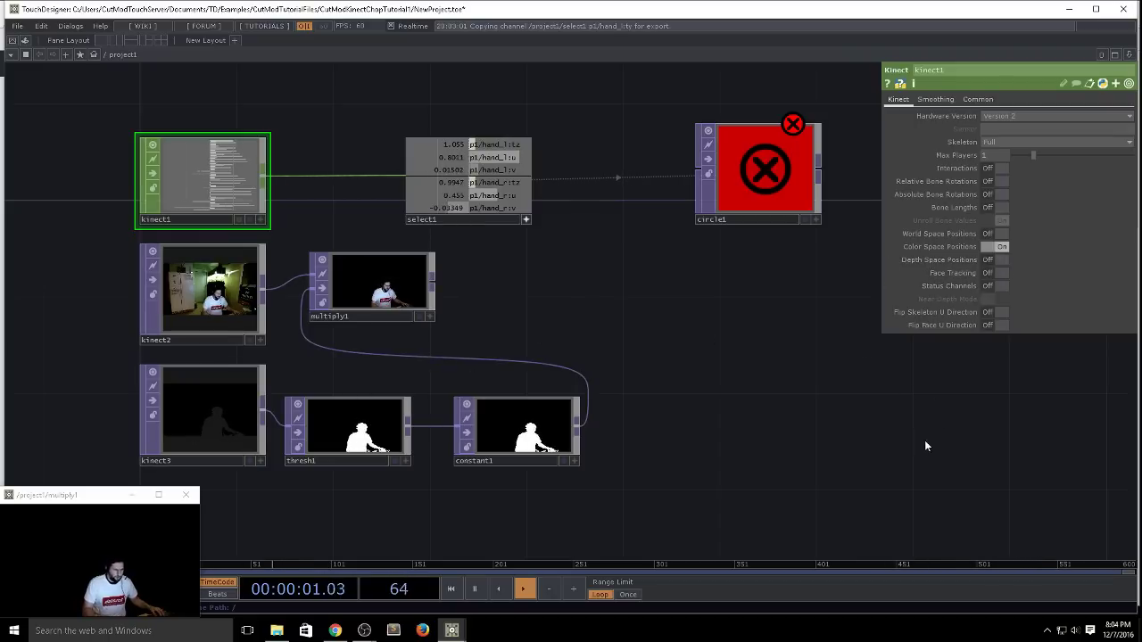
scroll(331, 289, "up", 4)
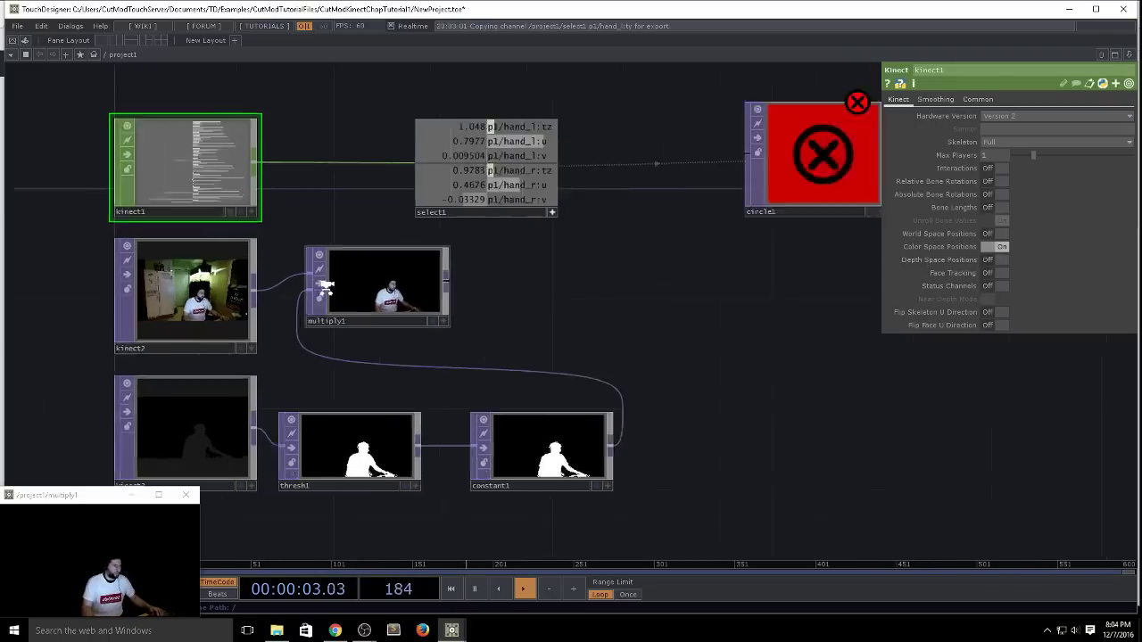
left_click_drag(445, 407, 483, 380)
scroll(483, 380, "down", 1)
scroll(482, 380, "down", 1)
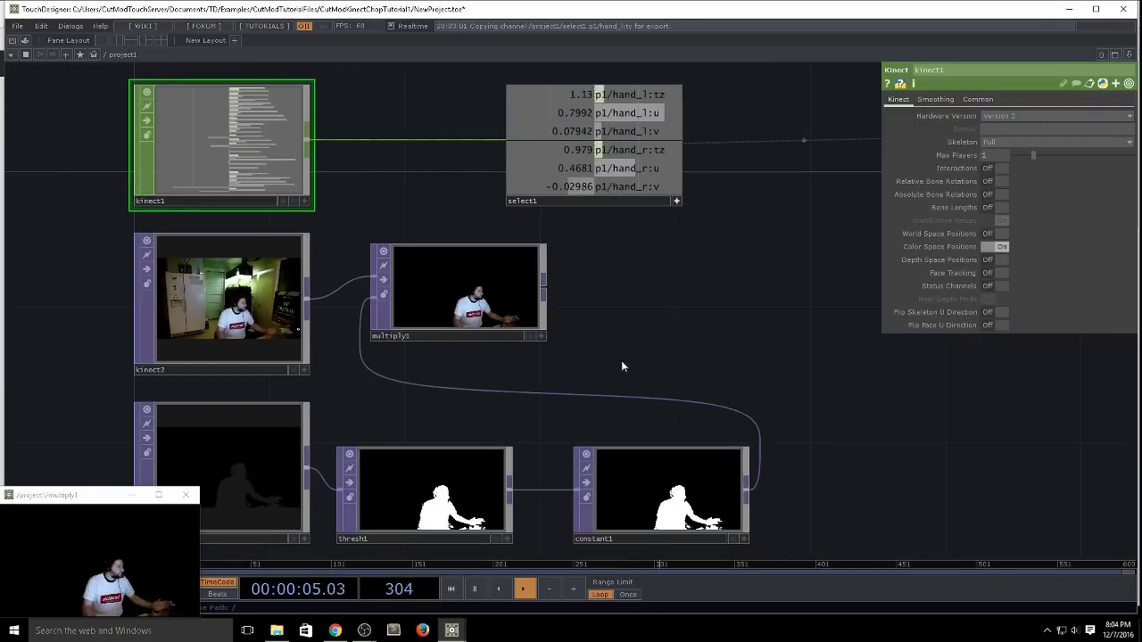
left_click_drag(741, 339, 646, 310)
scroll(647, 311, "down", 2)
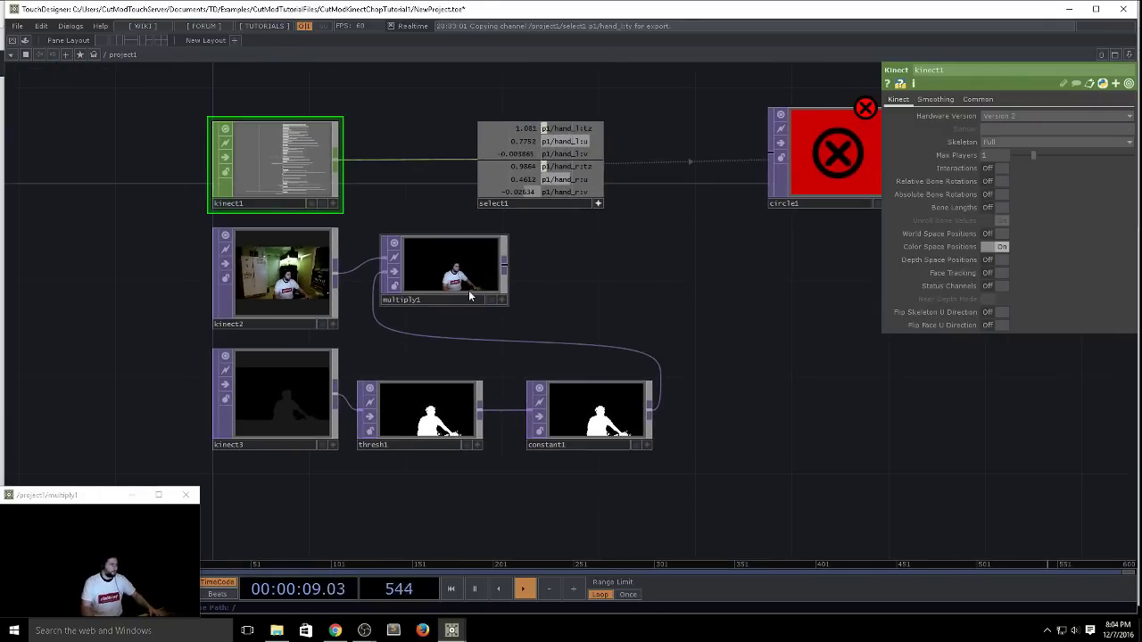
left_click_drag(757, 327, 527, 301)
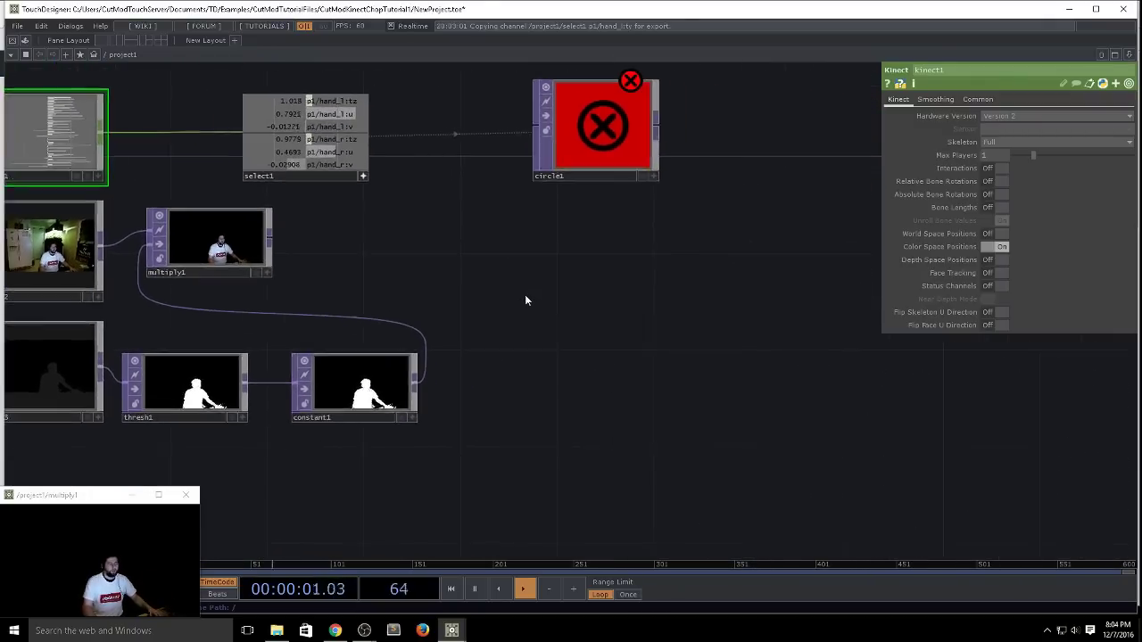
scroll(526, 299, "down", 1)
left_click_drag(566, 190, 571, 173)
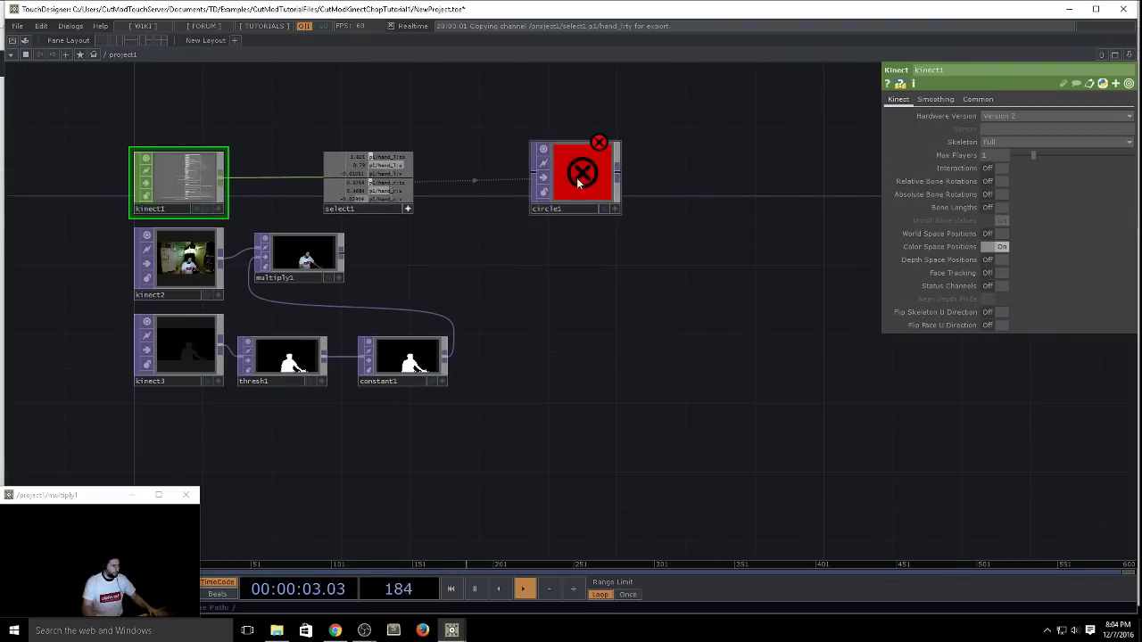
left_click_drag(573, 336, 563, 354)
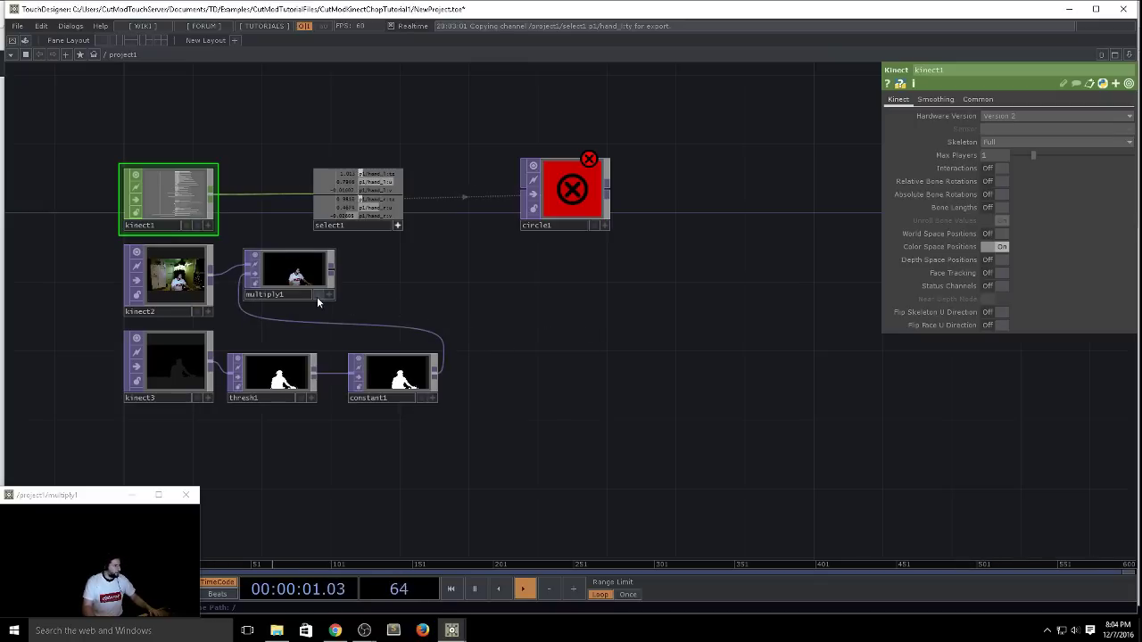
left_click_drag(614, 373, 562, 342)
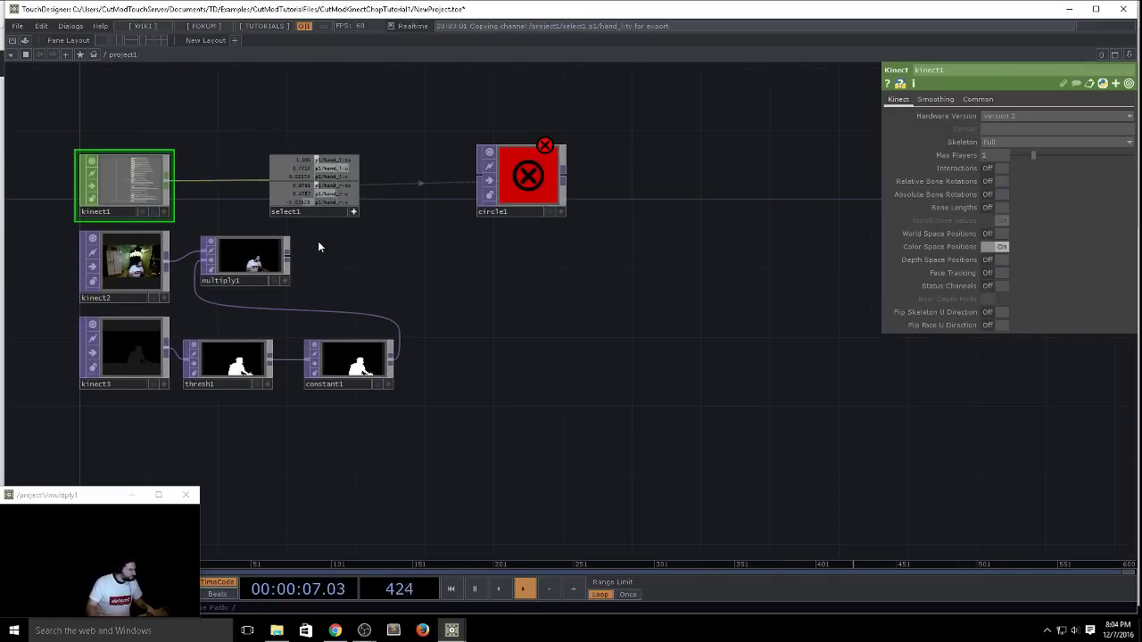
Step: Switch kinect1 back to World Space Positions and delete circle1
left_click(1000, 234)
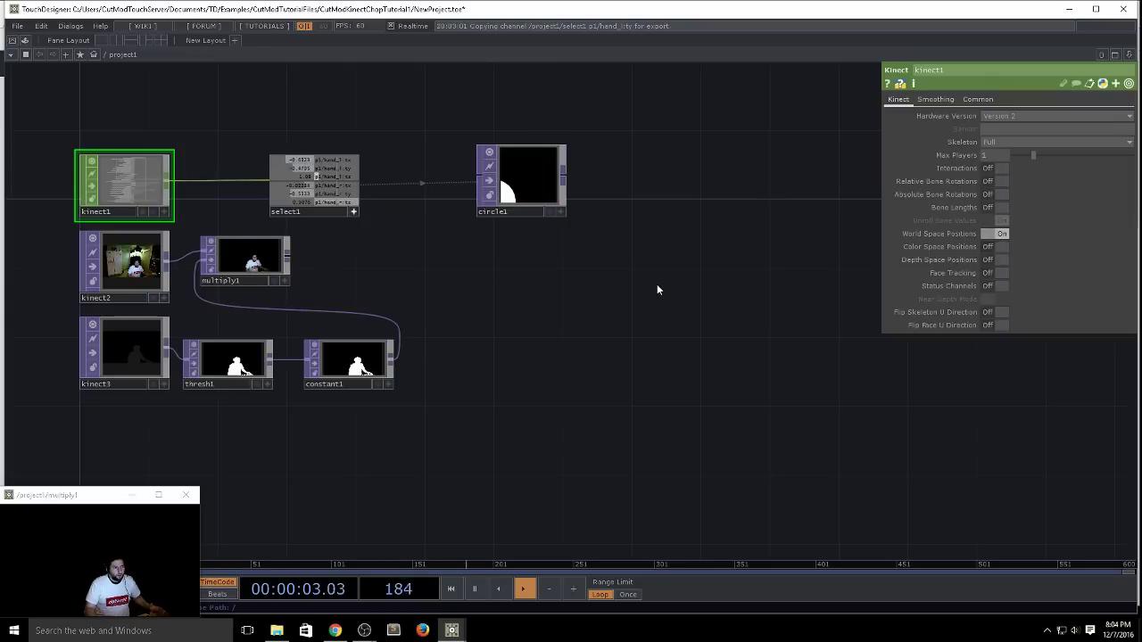
left_click(524, 193)
key("Delete")
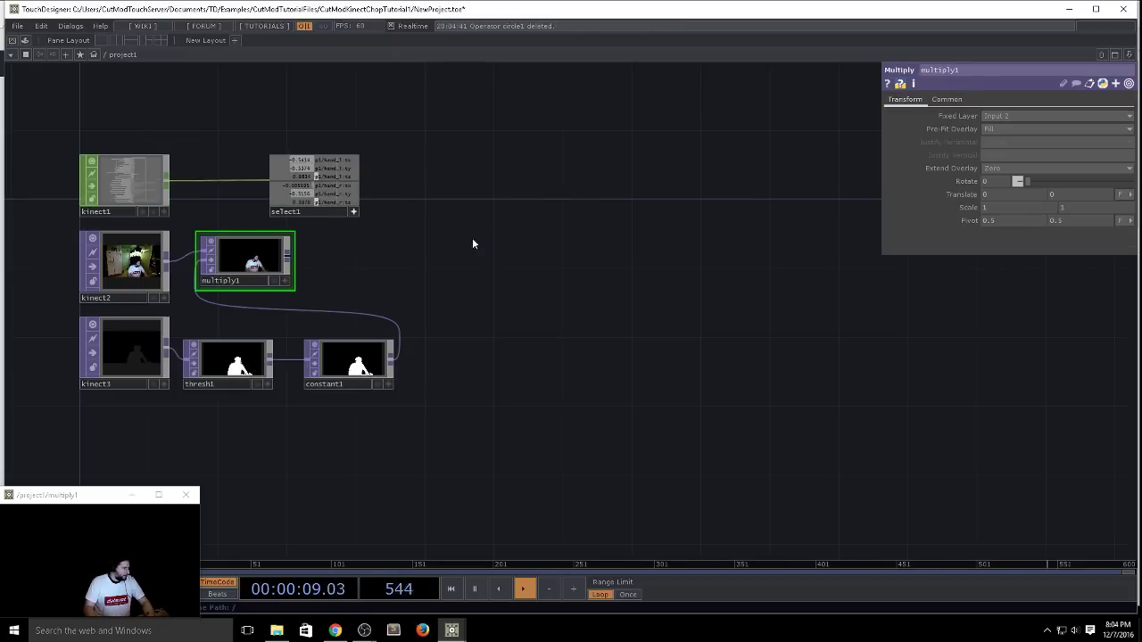
Step: Replace the Channel Names pattern of select1 with ^id
scroll(380, 171, "up", 3)
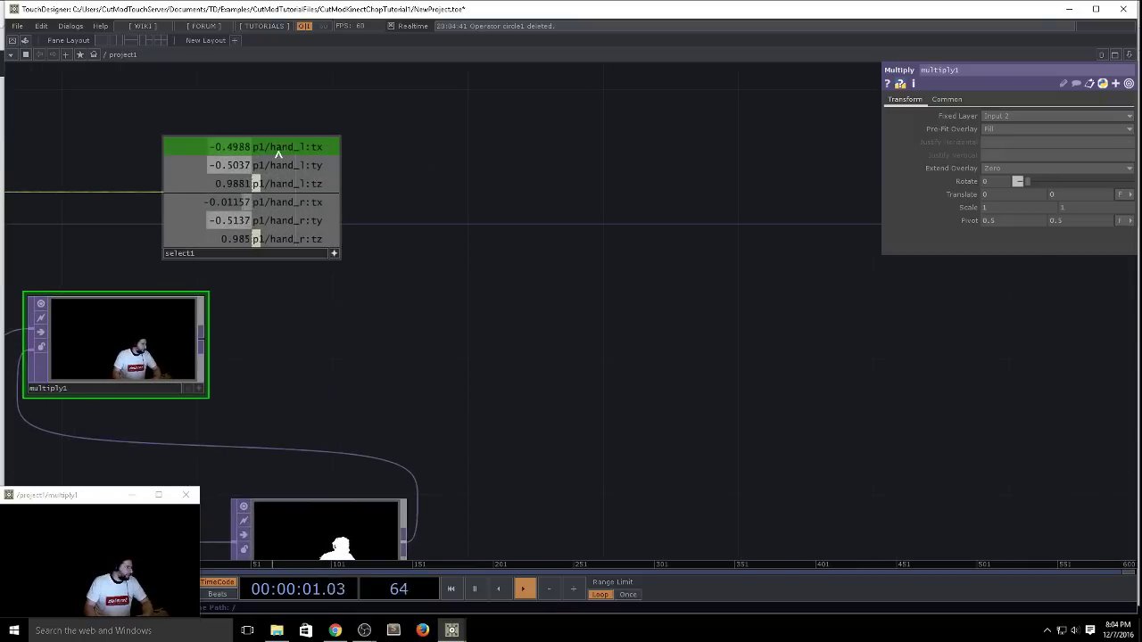
scroll(456, 262, "down", 3)
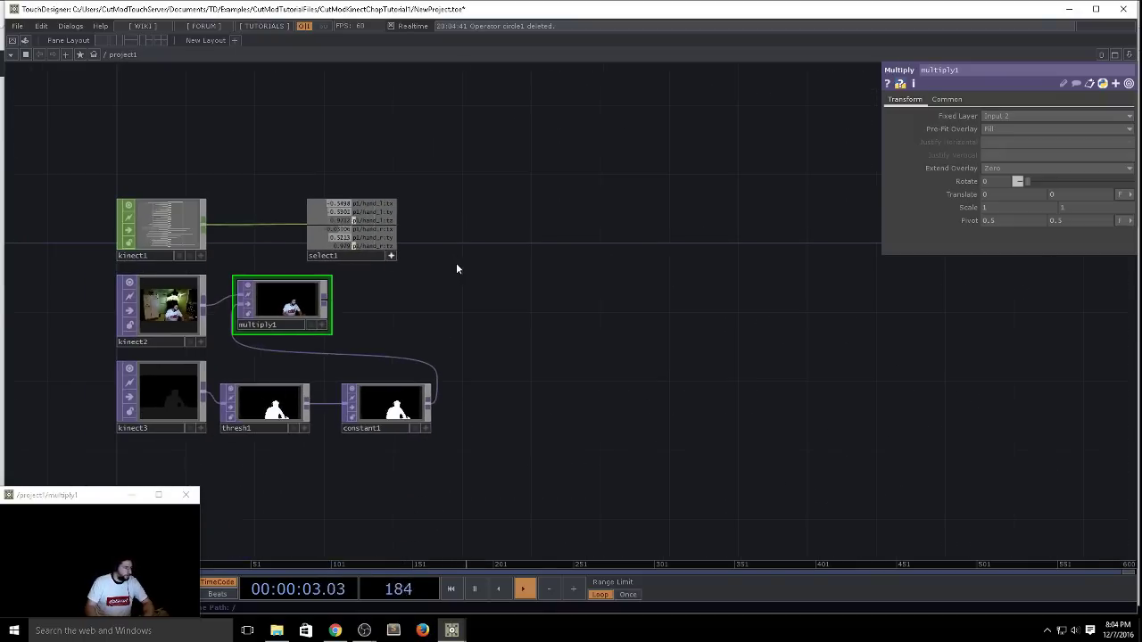
left_click_drag(492, 259, 477, 241)
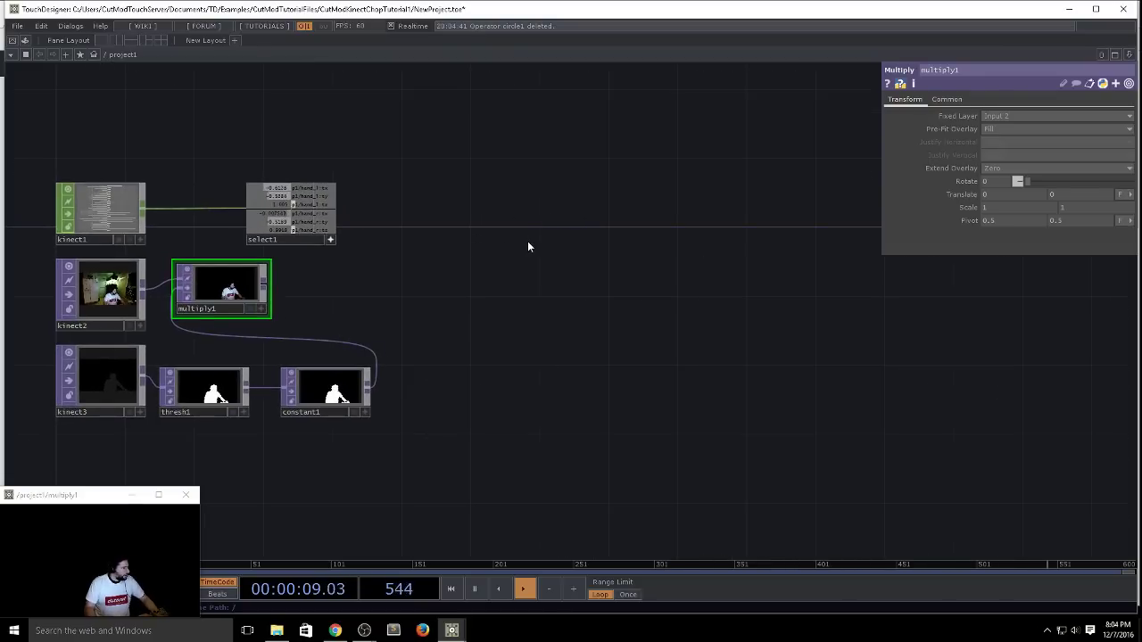
scroll(528, 241, "down", 2)
left_click_drag(543, 244, 401, 231)
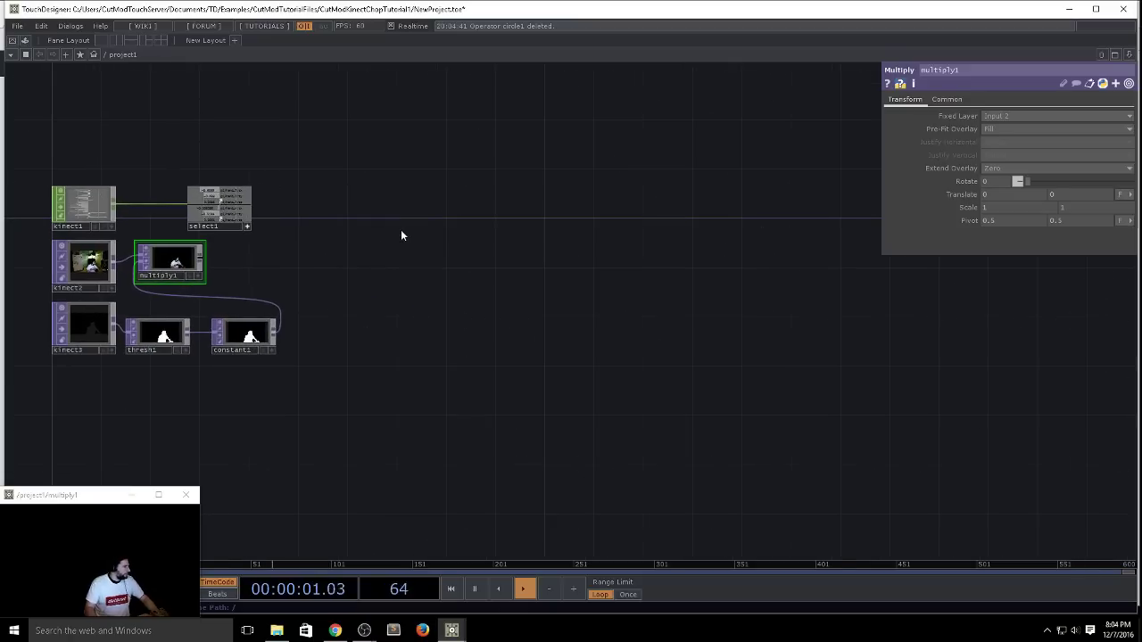
mouse_move(500, 243)
left_mouse_down()
mouse_move(523, 256)
mouse_move(511, 255)
left_mouse_up()
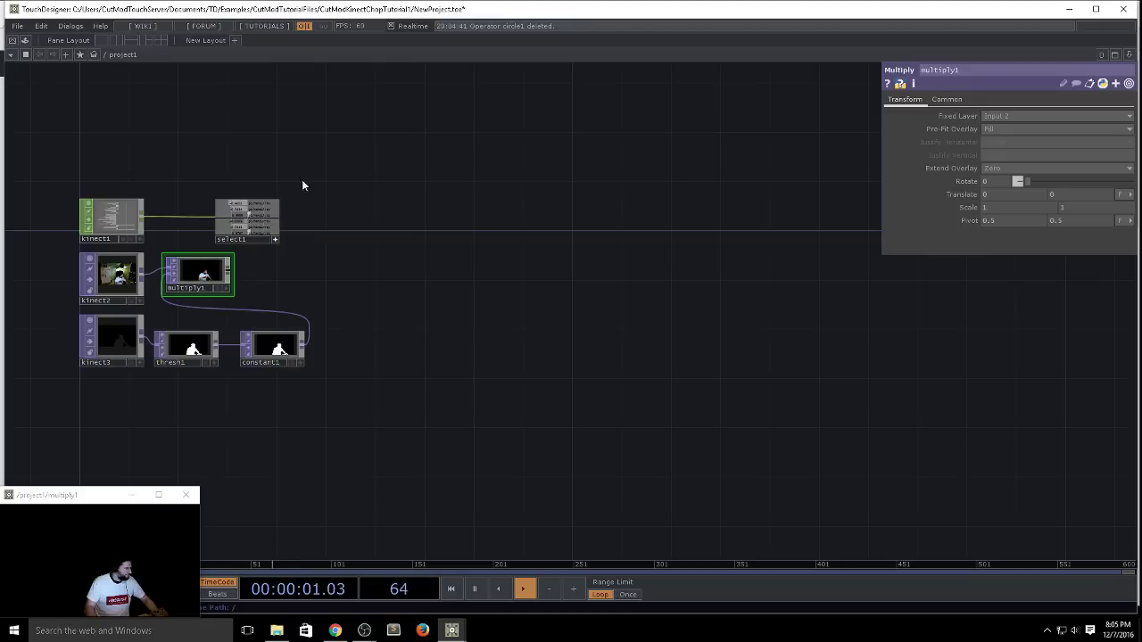
left_click(234, 207)
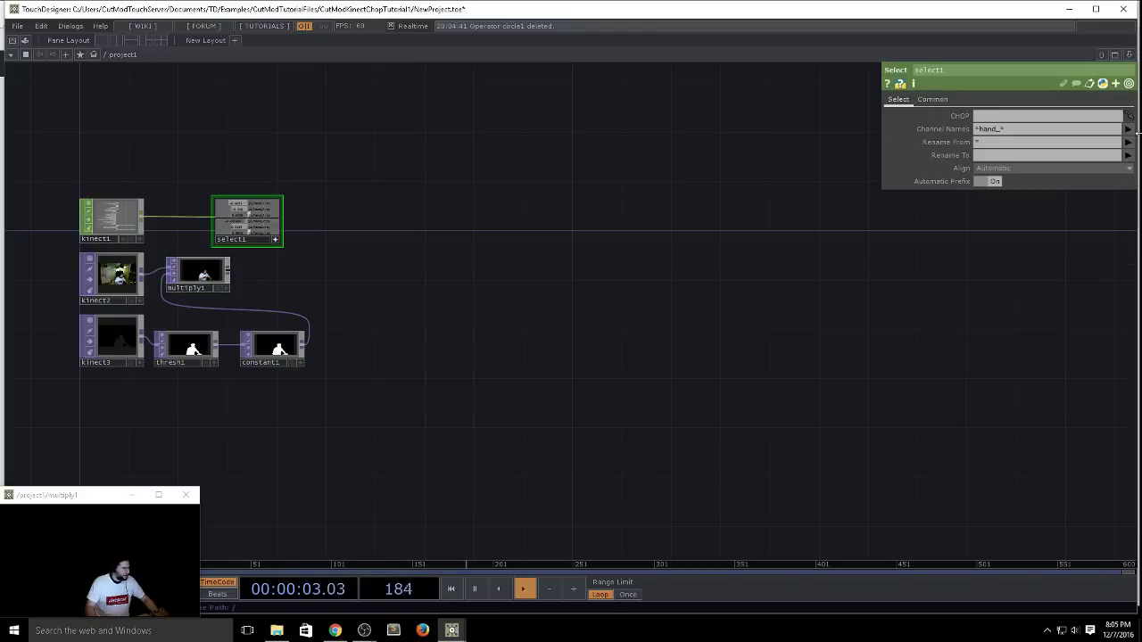
left_click(1001, 135)
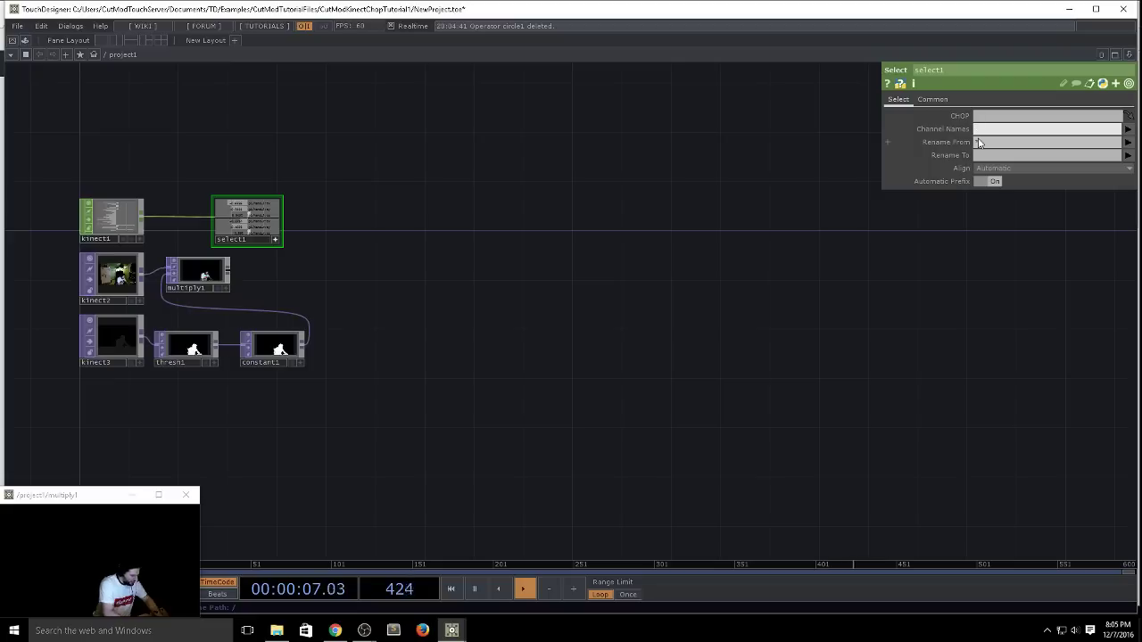
type("*id")
key("Return")
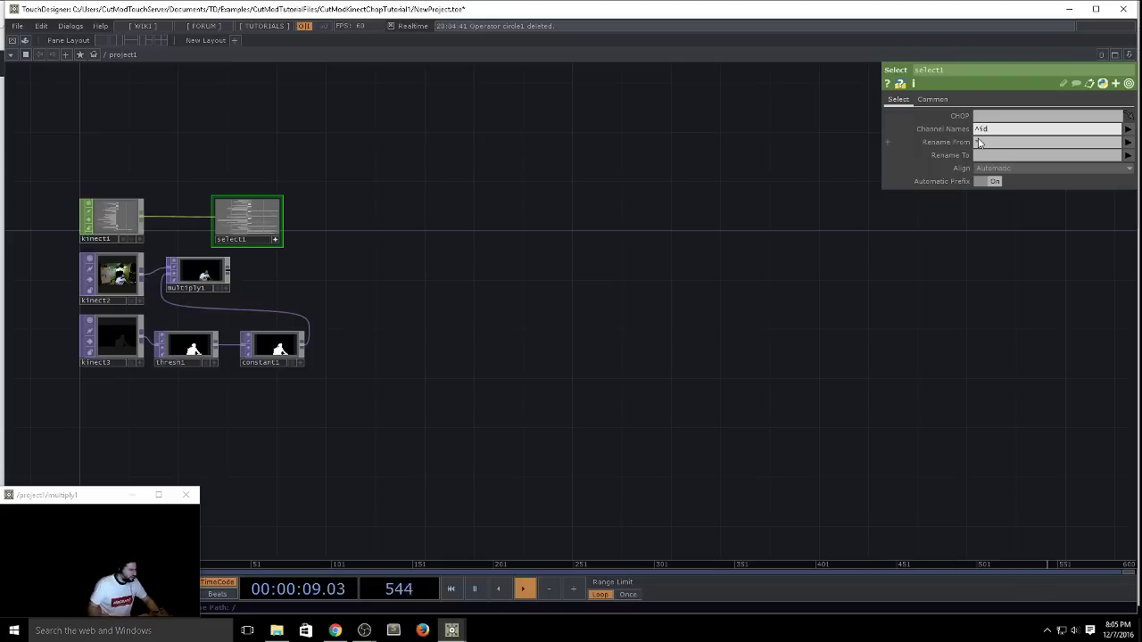
Step: Set the Channel Names pattern of select1 to ^*id and check the channels it outputs
scroll(237, 213, "up", 8)
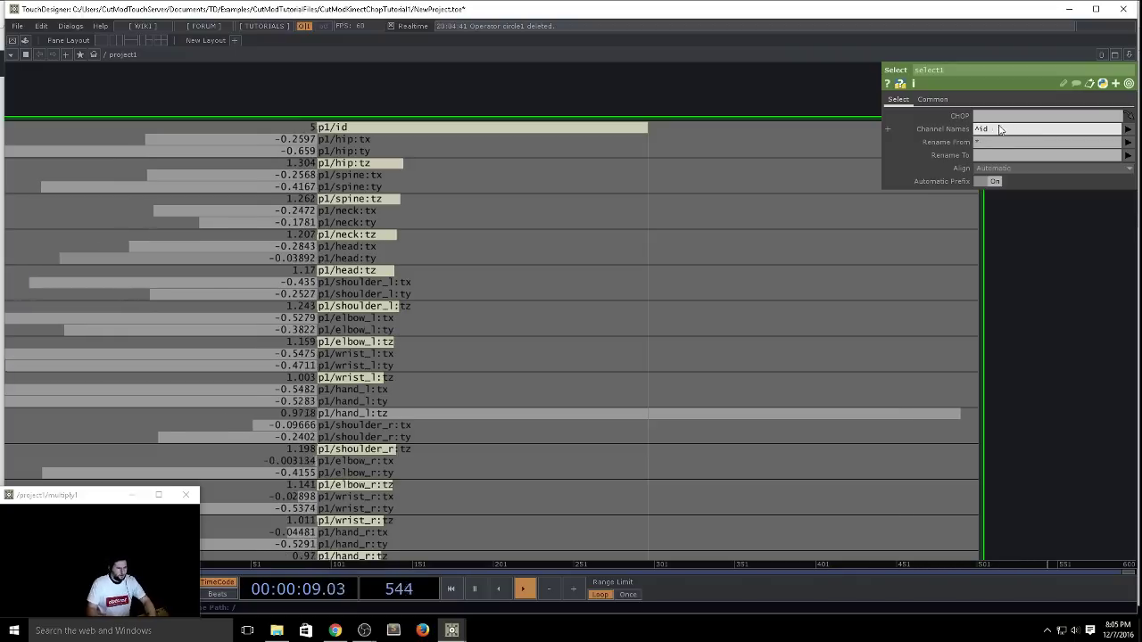
type("^")
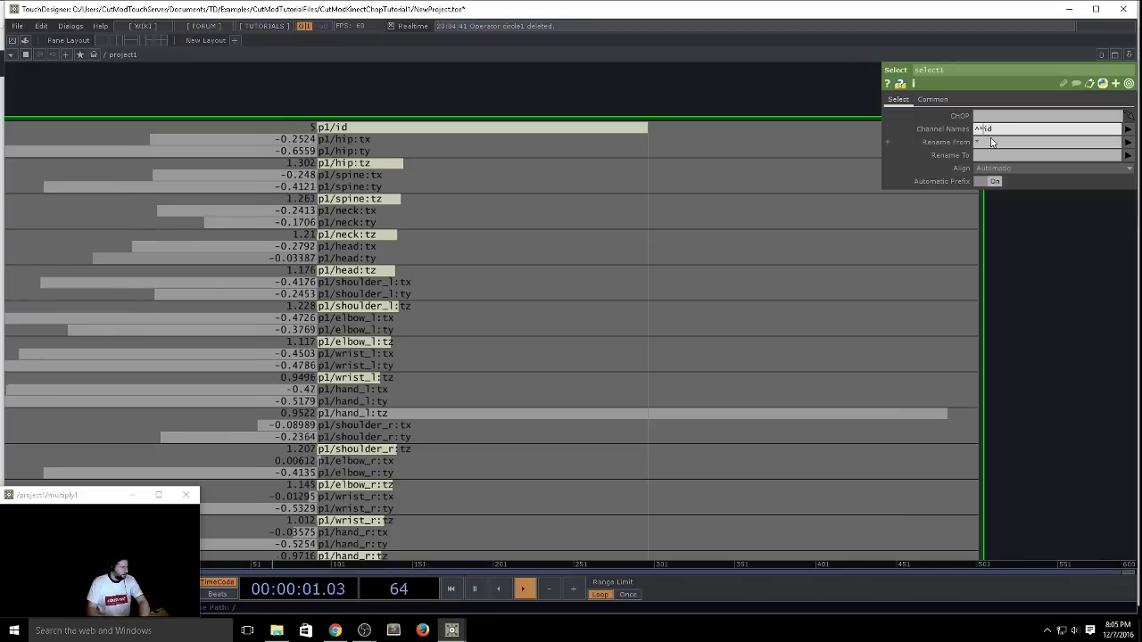
key("Return")
scroll(924, 272, "down", 5)
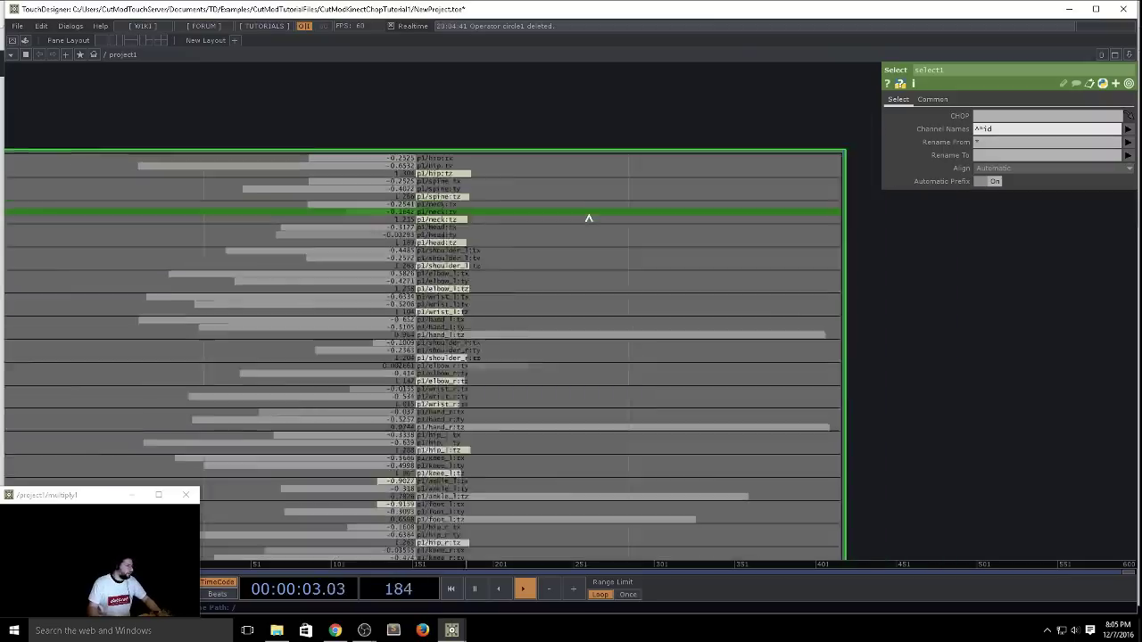
scroll(517, 191, "up", 5)
scroll(517, 191, "down", 10)
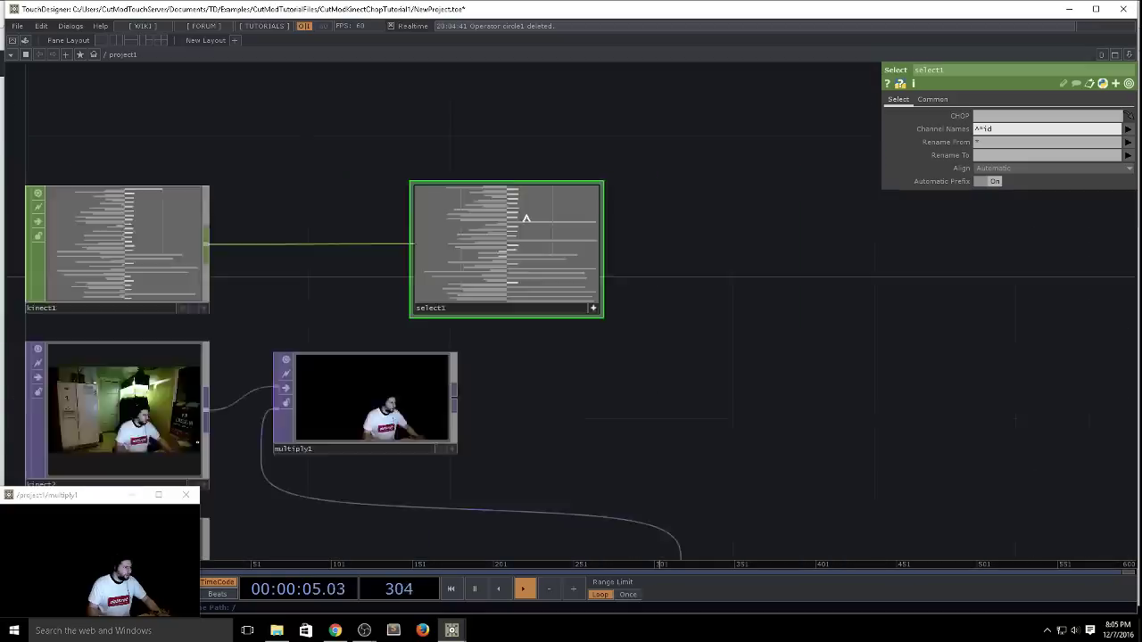
scroll(597, 235, "up", 4)
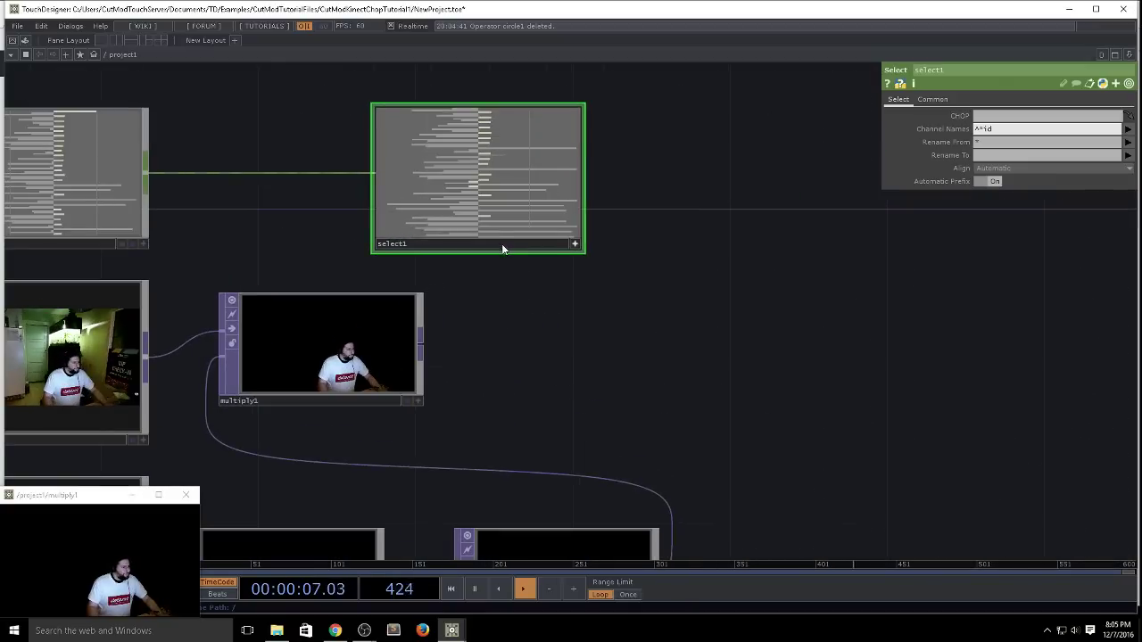
scroll(428, 191, "up", 5)
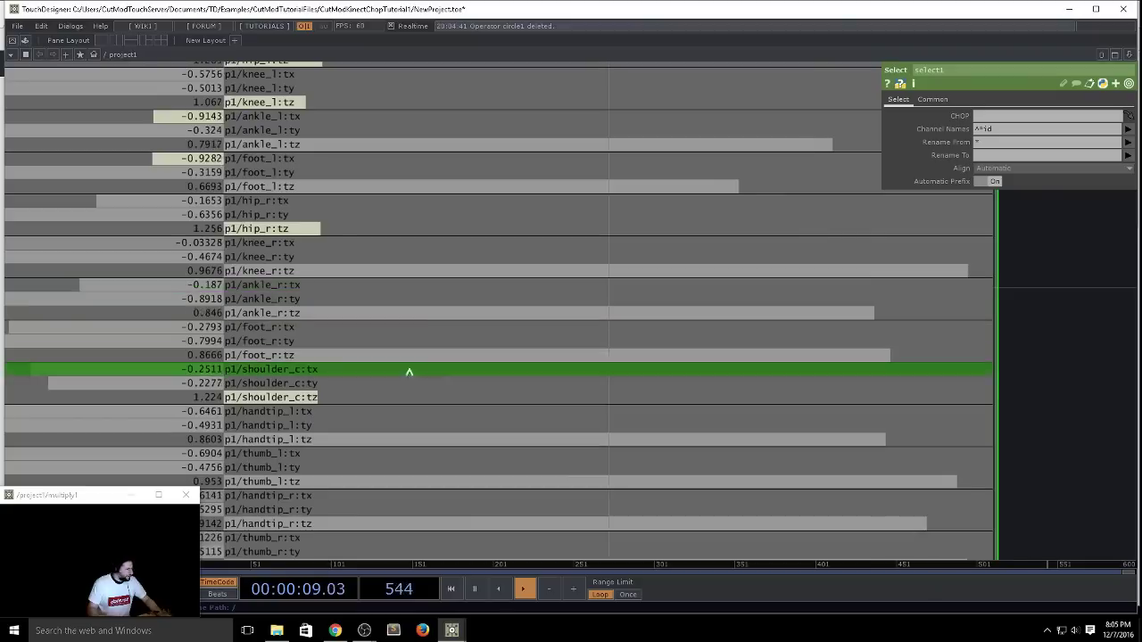
scroll(398, 378, "down", 3)
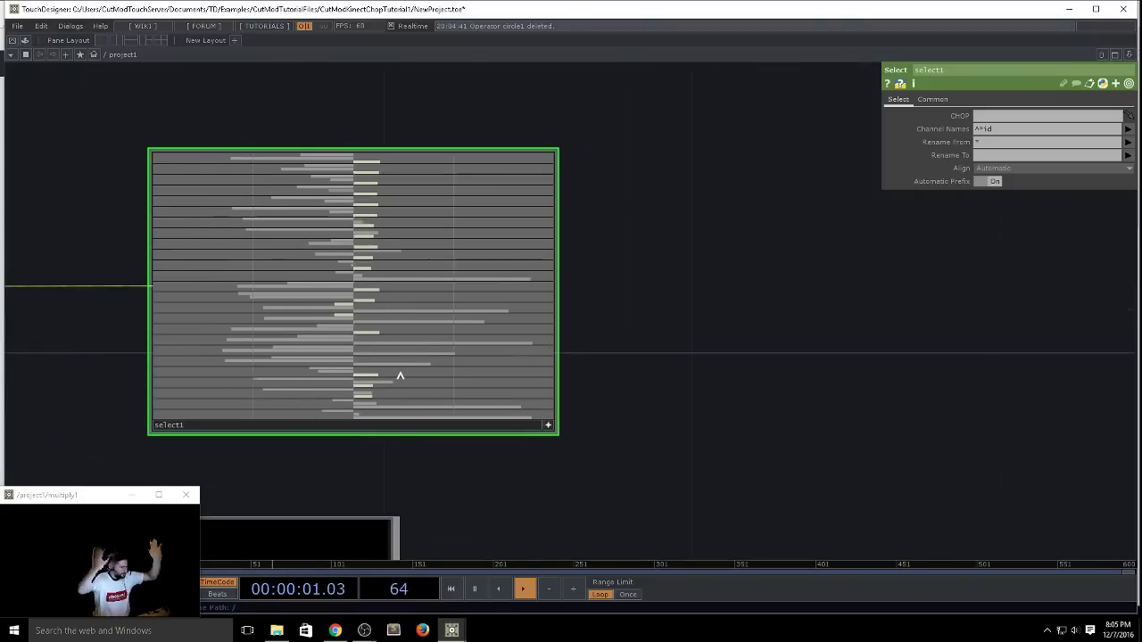
scroll(399, 376, "down", 3)
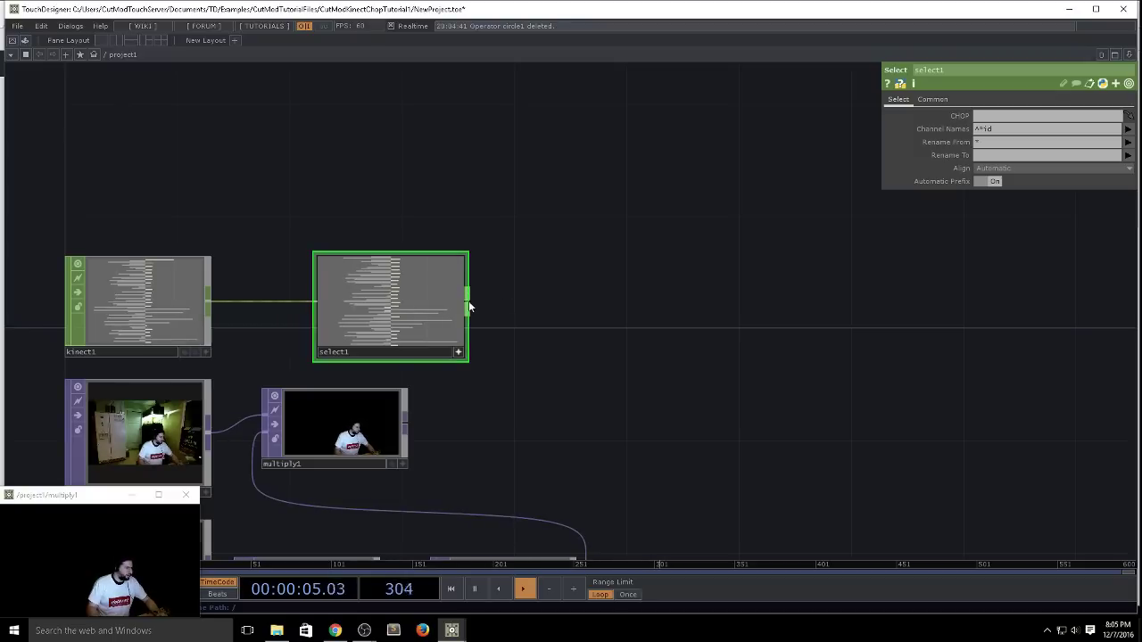
Step: Append a Shuffle CHOP to select1 and set its Method to Sequence Every Nth Channel
key("Tab")
type("sh")
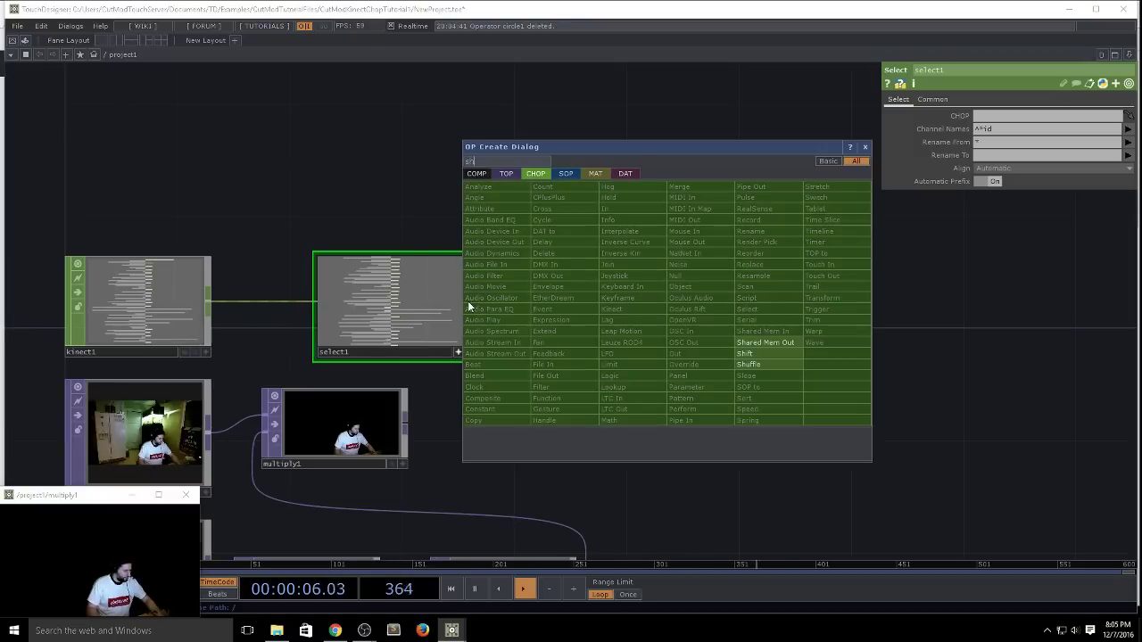
left_click(750, 364)
left_click(579, 304)
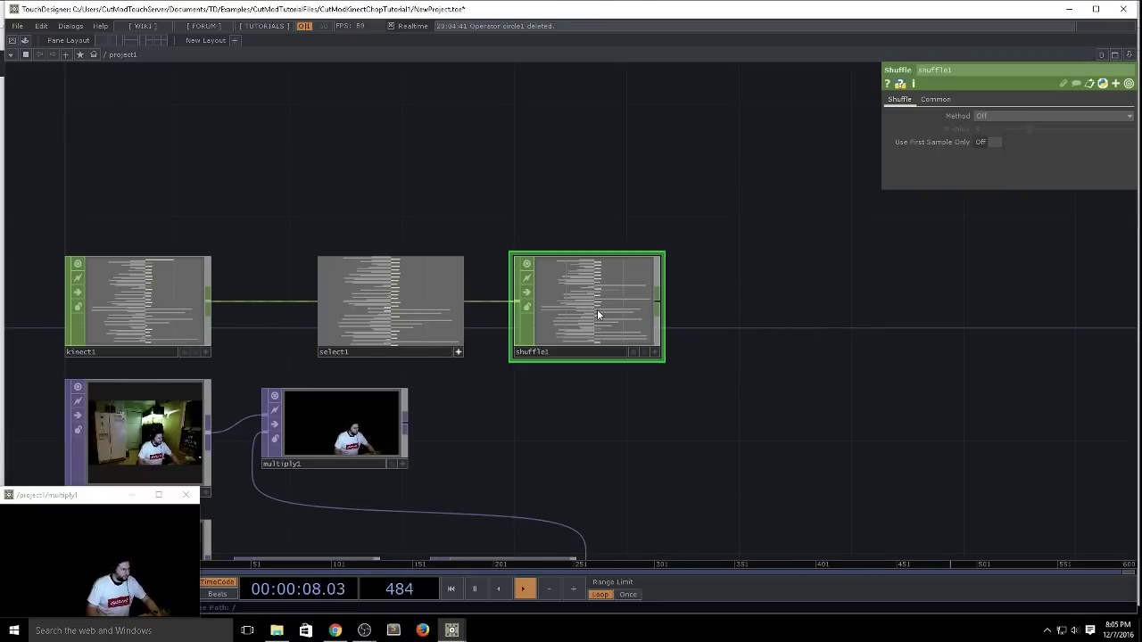
left_click(990, 116)
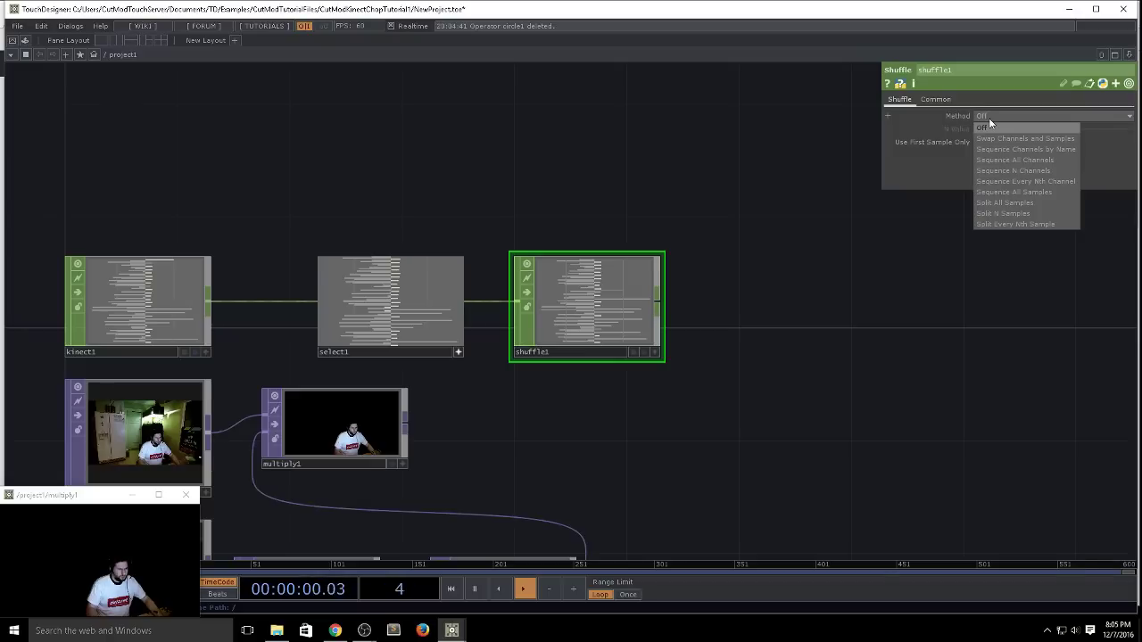
left_click(1038, 183)
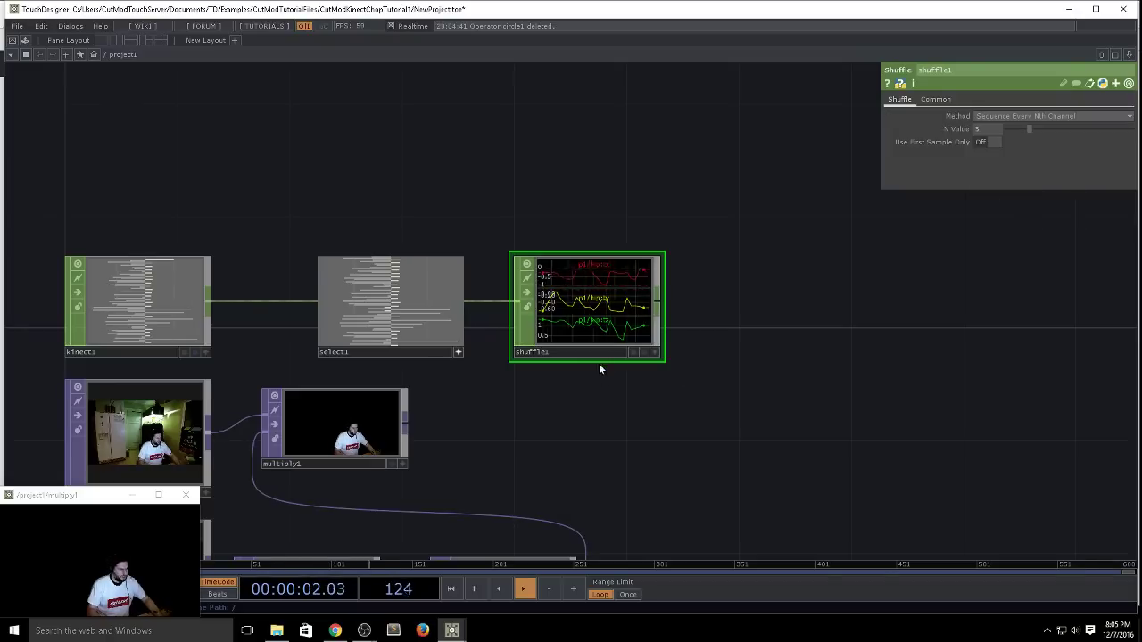
Step: Append a Rename CHOP to shuffle1 and rename its channels to t[xyz]
left_click(661, 306)
type("re")
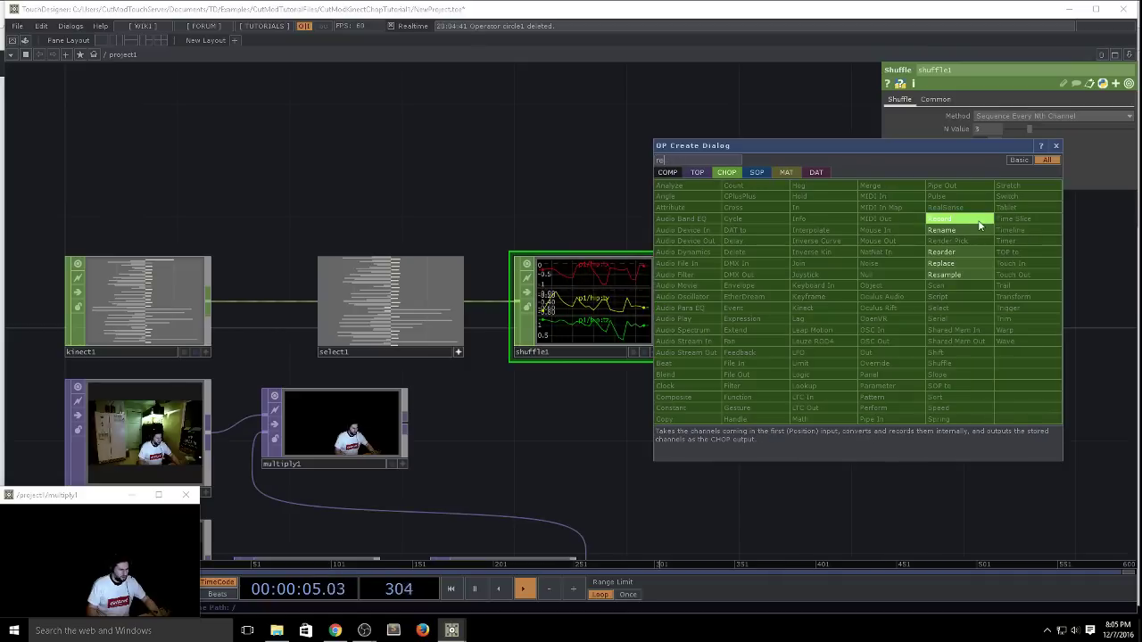
left_click(971, 235)
left_click(783, 304)
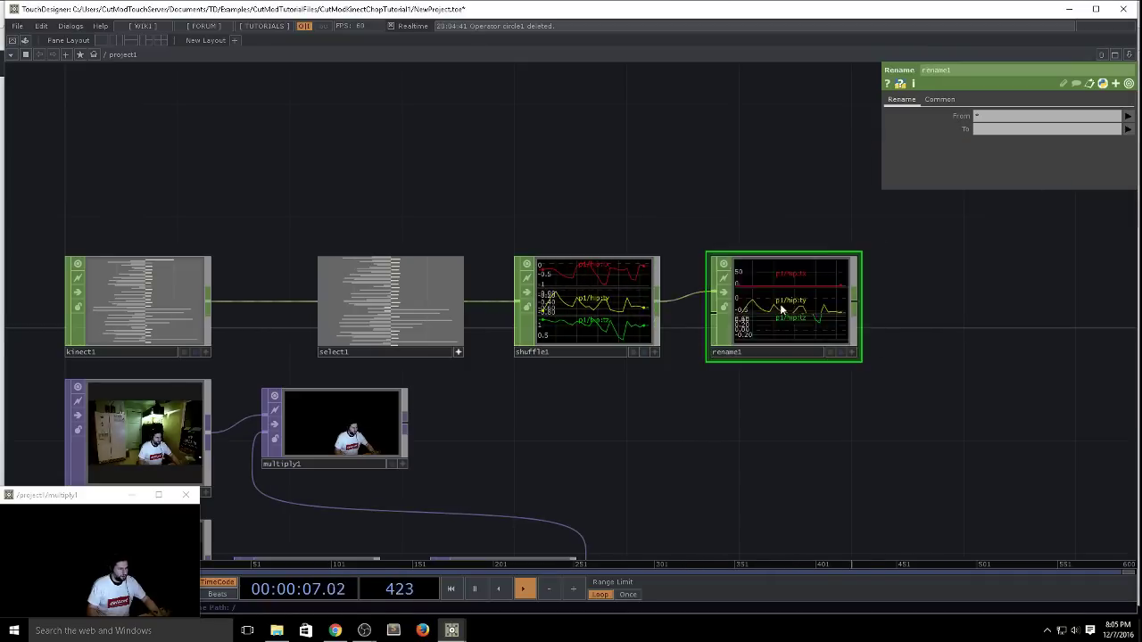
left_click(420, 284)
left_click(798, 261)
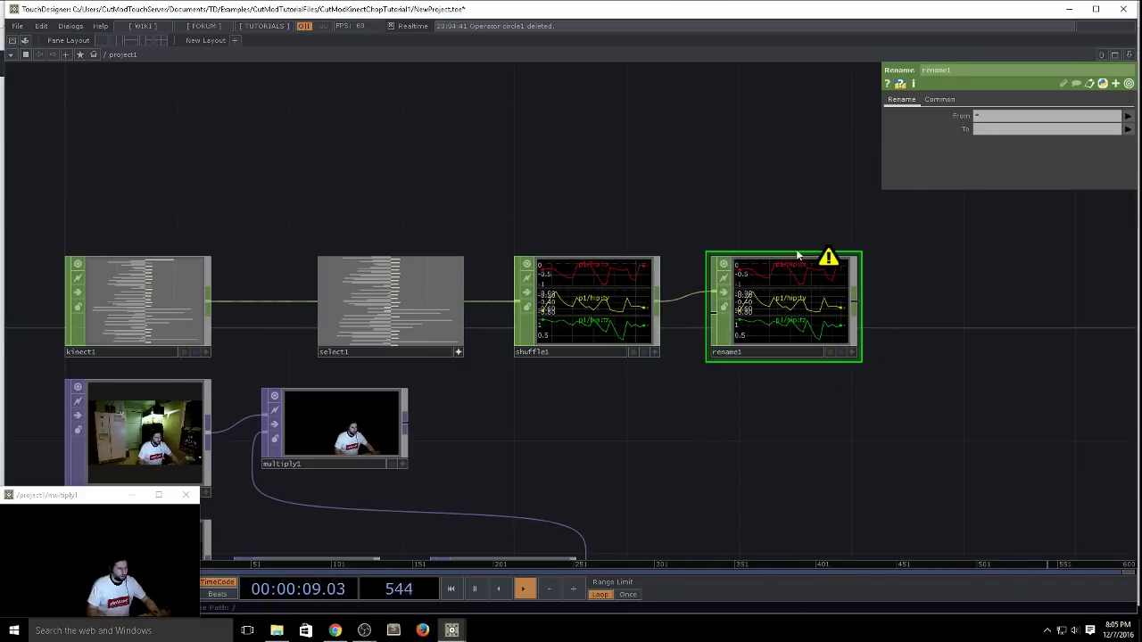
left_click(1010, 129)
type("t[xyz]")
key("Return")
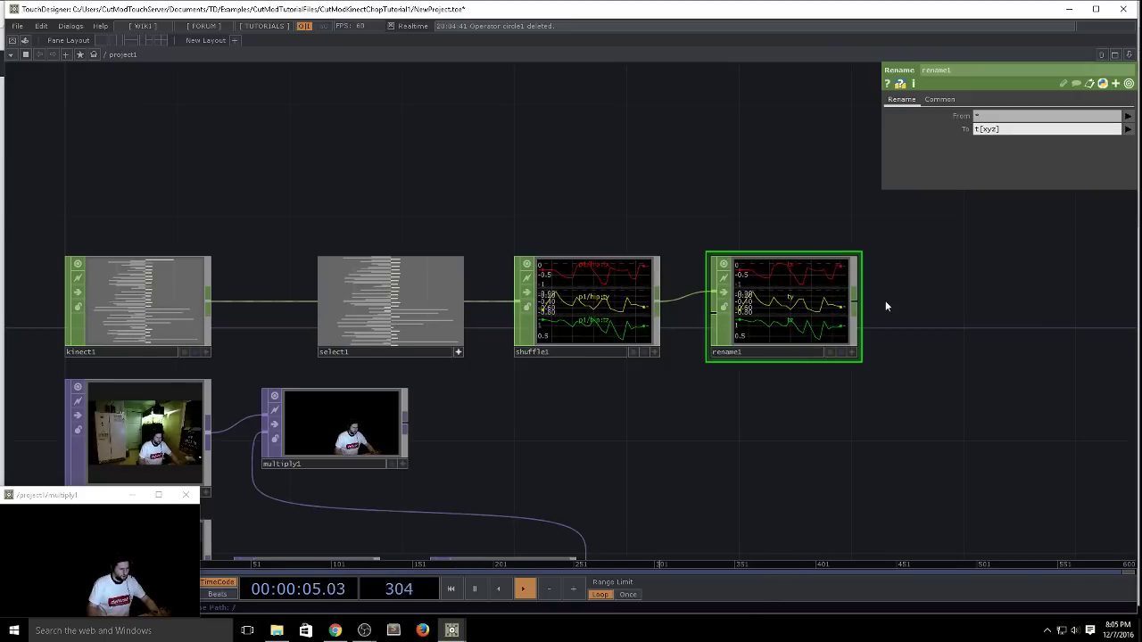
Step: Append a Null CHOP to rename1 and look over its tx, ty and tz channels
right_click(855, 308)
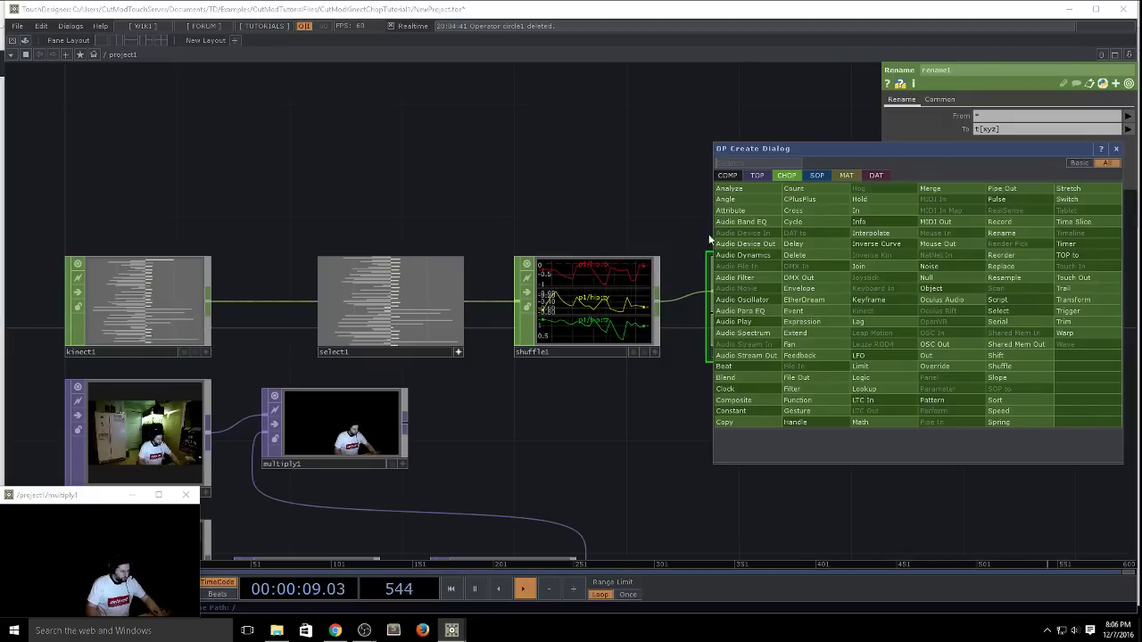
left_click(932, 278)
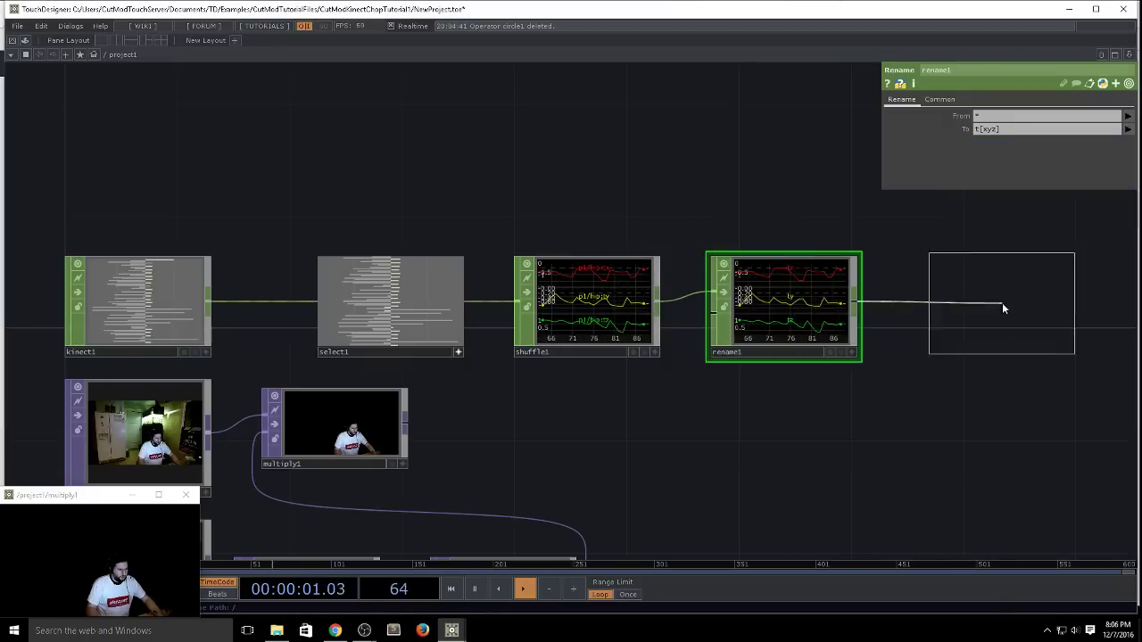
left_click(1002, 309)
left_click_drag(1094, 396, 713, 398)
scroll(714, 398, "down", 3)
key("a")
left_click(697, 364)
left_click_drag(707, 276, 411, 182)
scroll(613, 244, "down", 5)
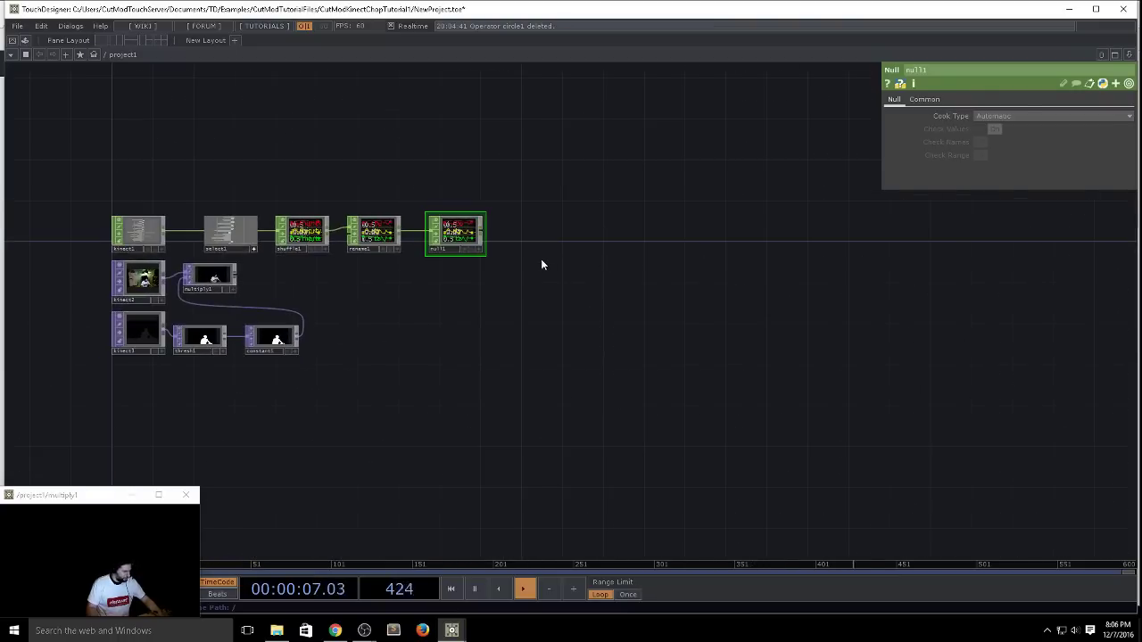
scroll(421, 236, "up", 5)
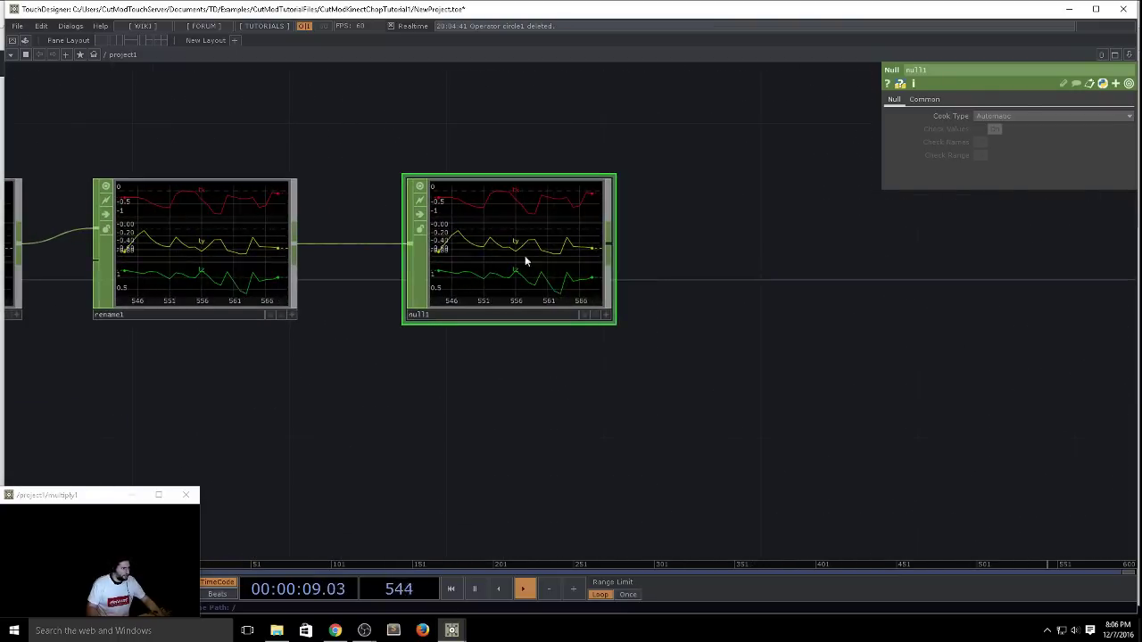
scroll(526, 261, "down", 3)
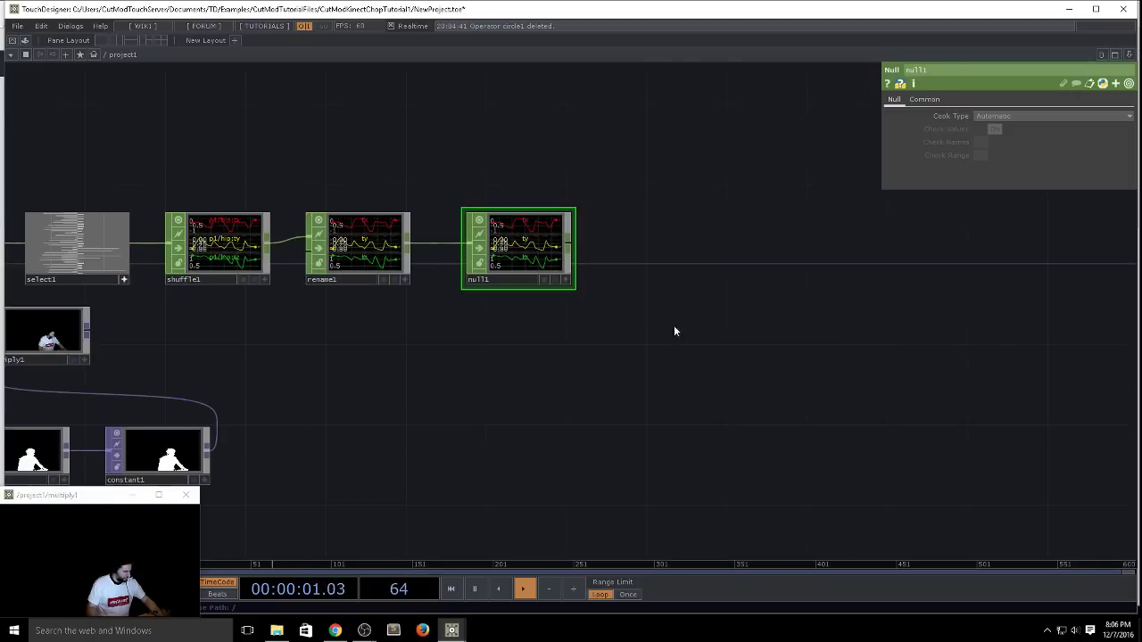
Step: Add a Sphere SOP to the network below and beyond null1
key("Tab")
left_click(543, 332)
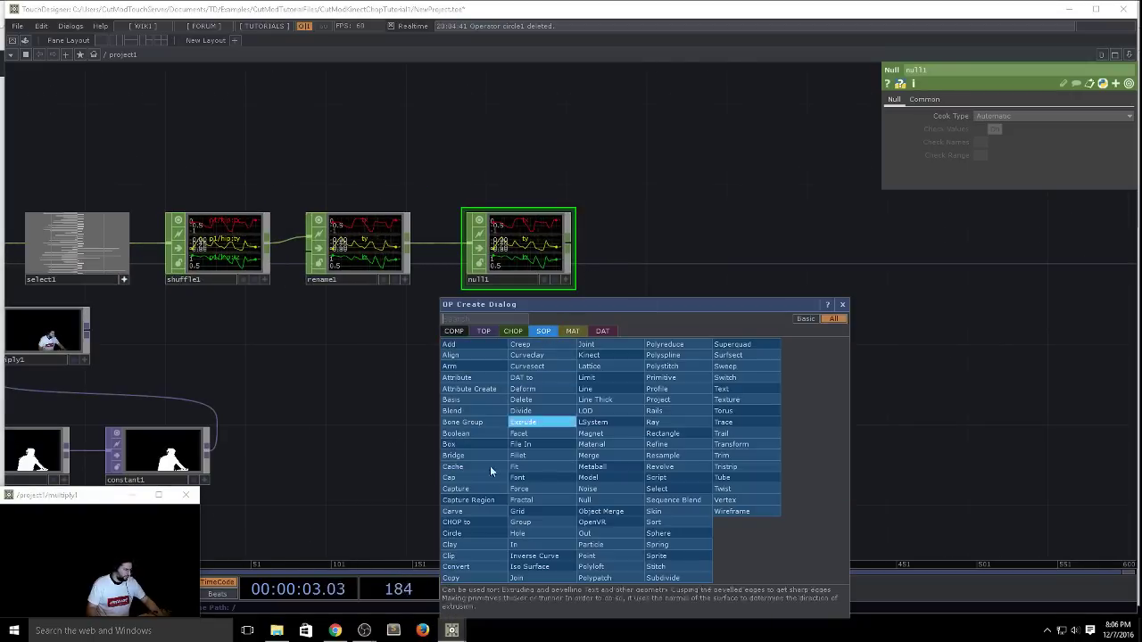
type("sp")
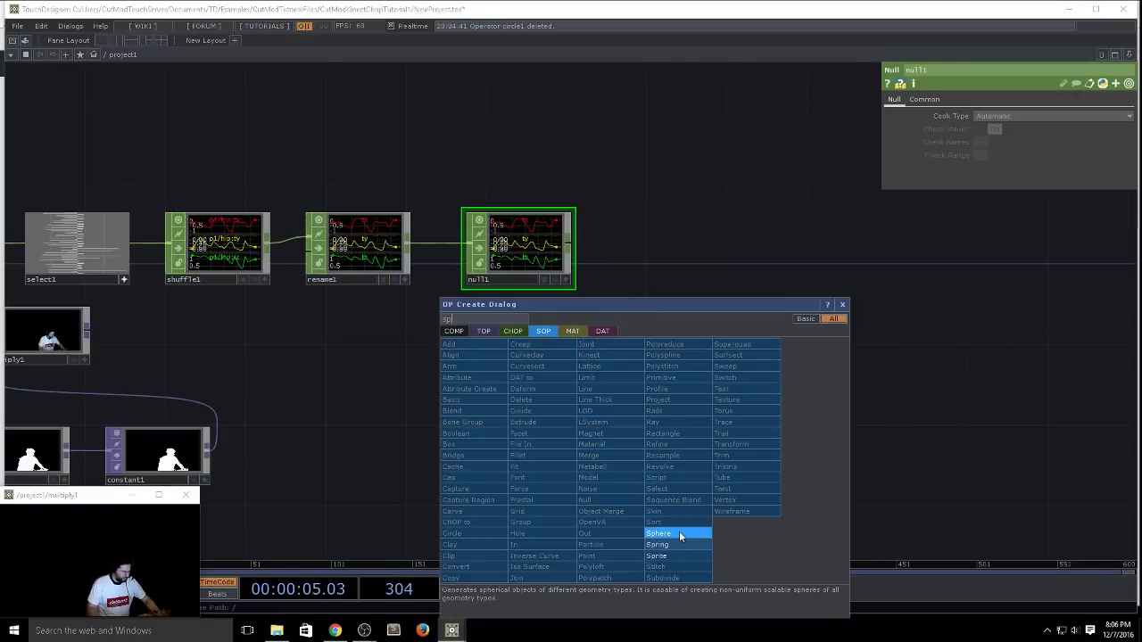
left_click(680, 533)
left_click(721, 368)
left_click_drag(721, 263, 608, 257)
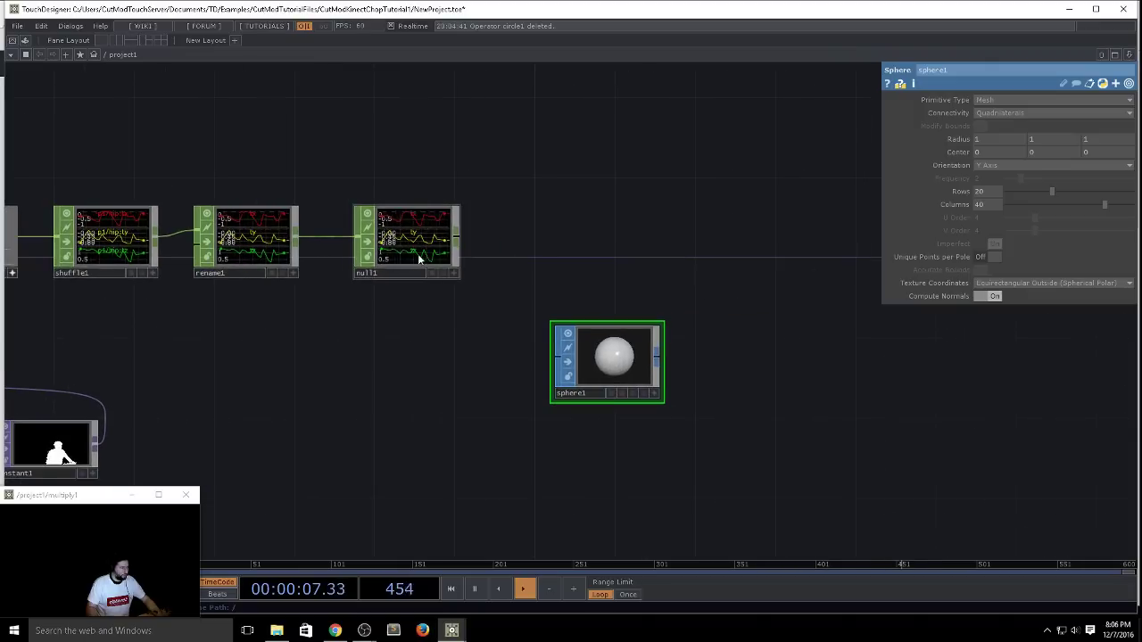
Step: Create a Geometry COMP from the output of sphere1 and place it beside the sphere
right_click(659, 357)
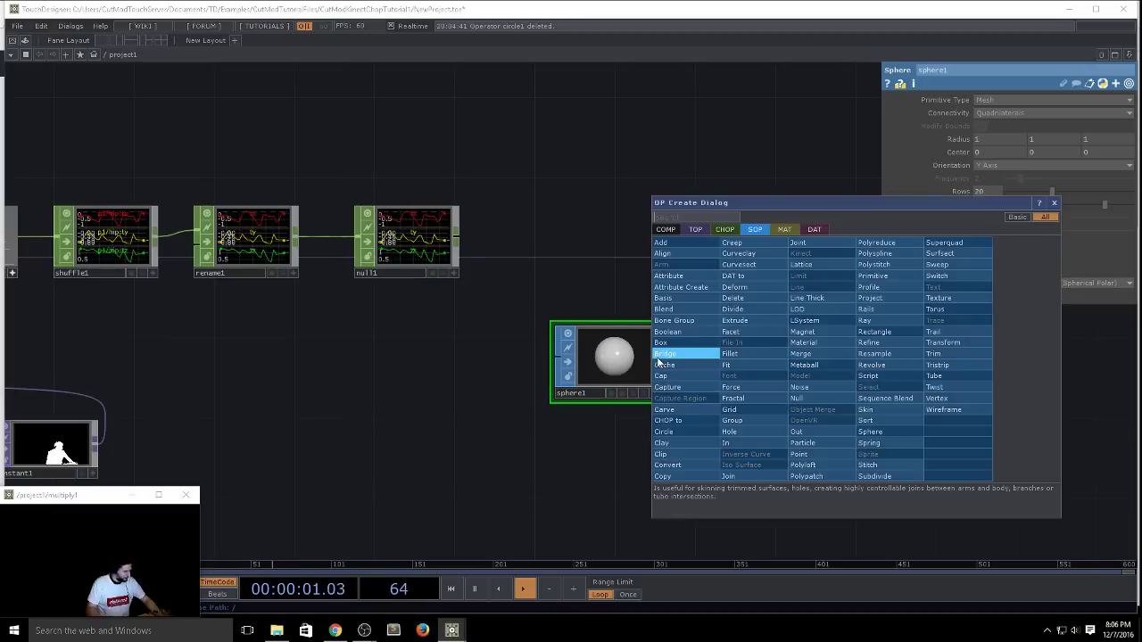
left_click(671, 231)
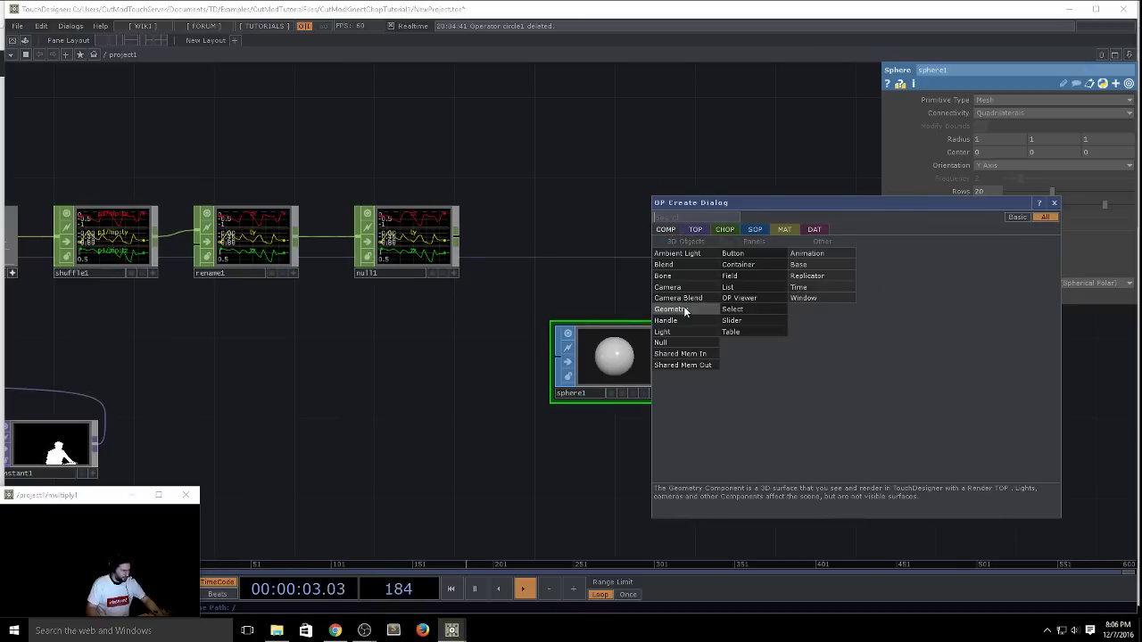
left_click(684, 311)
left_click(764, 361)
left_click_drag(767, 485, 612, 363)
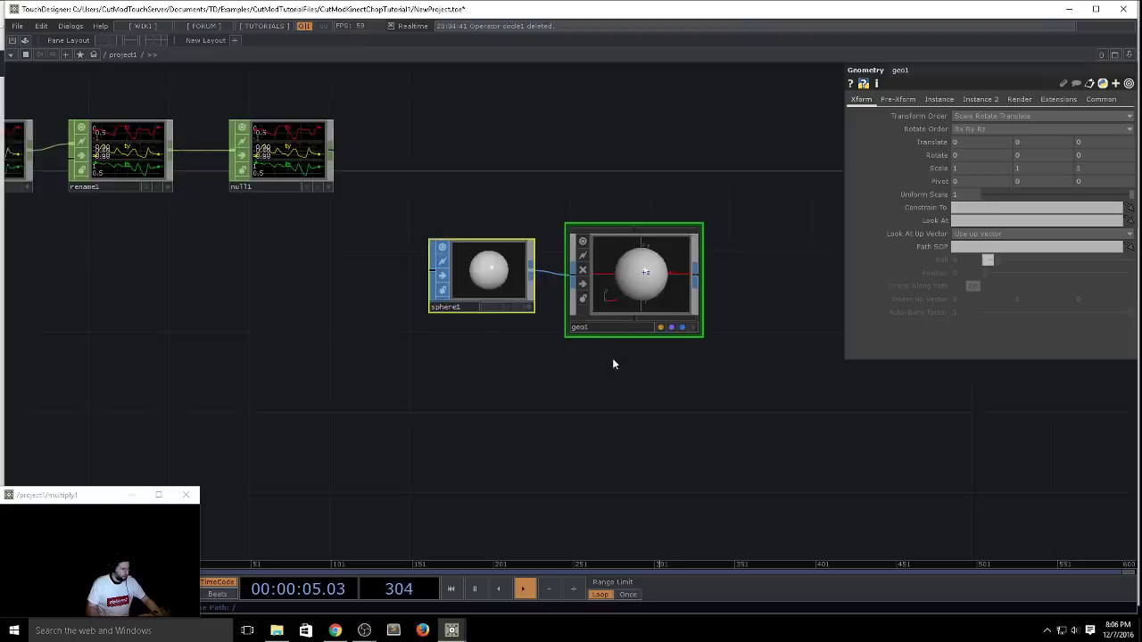
Step: Turn on Instancing for geo1 and assign null1 as its Instance CHOP/DAT
left_click(739, 95)
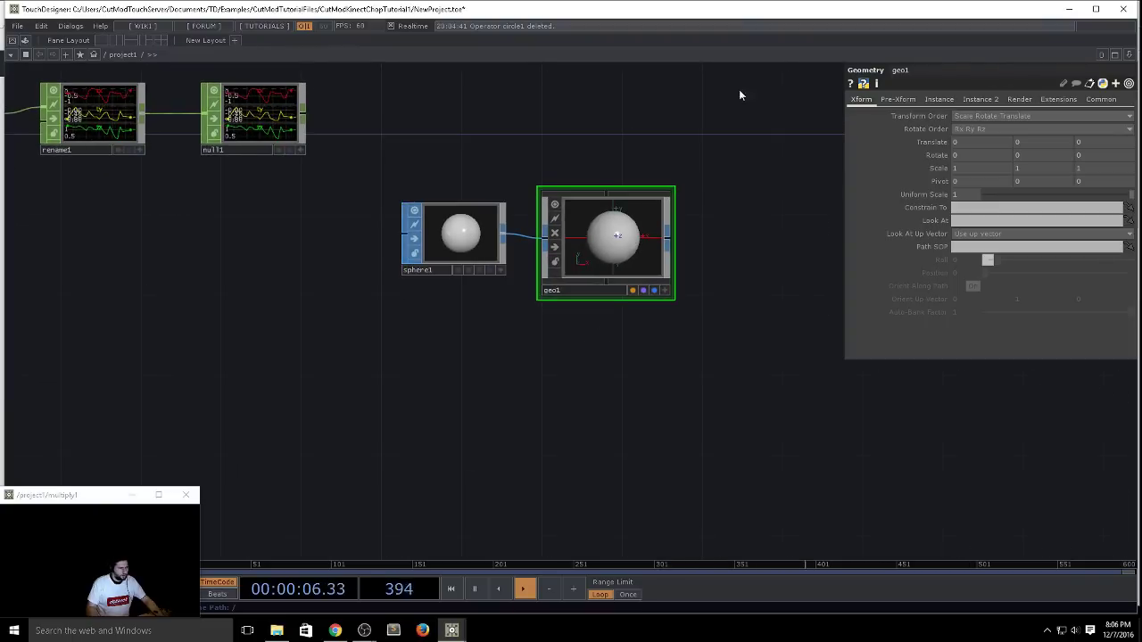
left_click(241, 148)
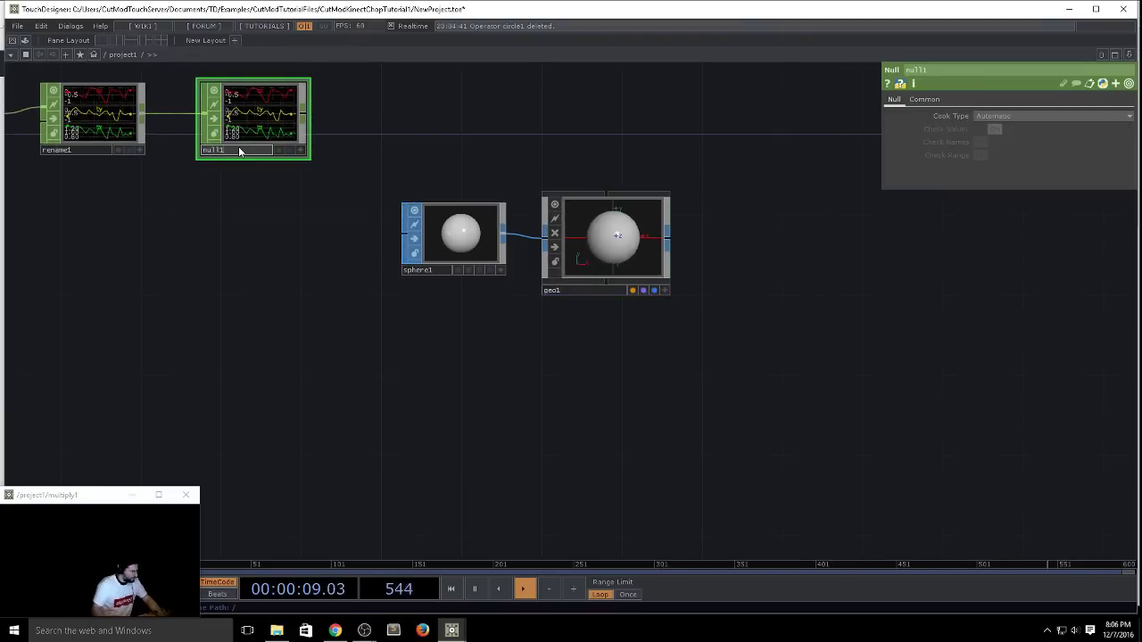
left_click(607, 268)
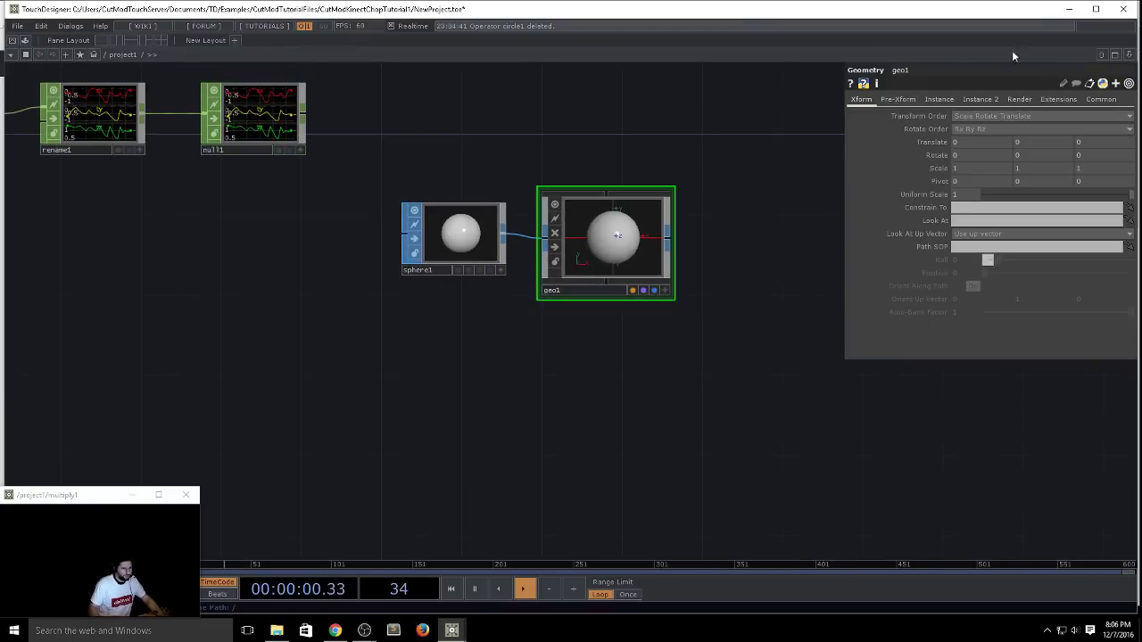
left_click(939, 99)
left_click(973, 116)
left_click_drag(250, 115, 995, 156)
Step: Map the instance translation of geo1 by setting TX to tx, TY to ty and TZ to tz
left_click(1128, 207)
left_click(1129, 223)
left_click(1130, 246)
left_click(1128, 232)
left_click(1129, 272)
Step: Set the radius of sphere1 to 0.1 on all axes and inspect the instanced skeleton in geo1
left_click(487, 235)
mouse_move(937, 141)
middle_mouse_down()
mouse_move(928, 126)
mouse_move(879, 126)
mouse_move(934, 123)
middle_mouse_up()
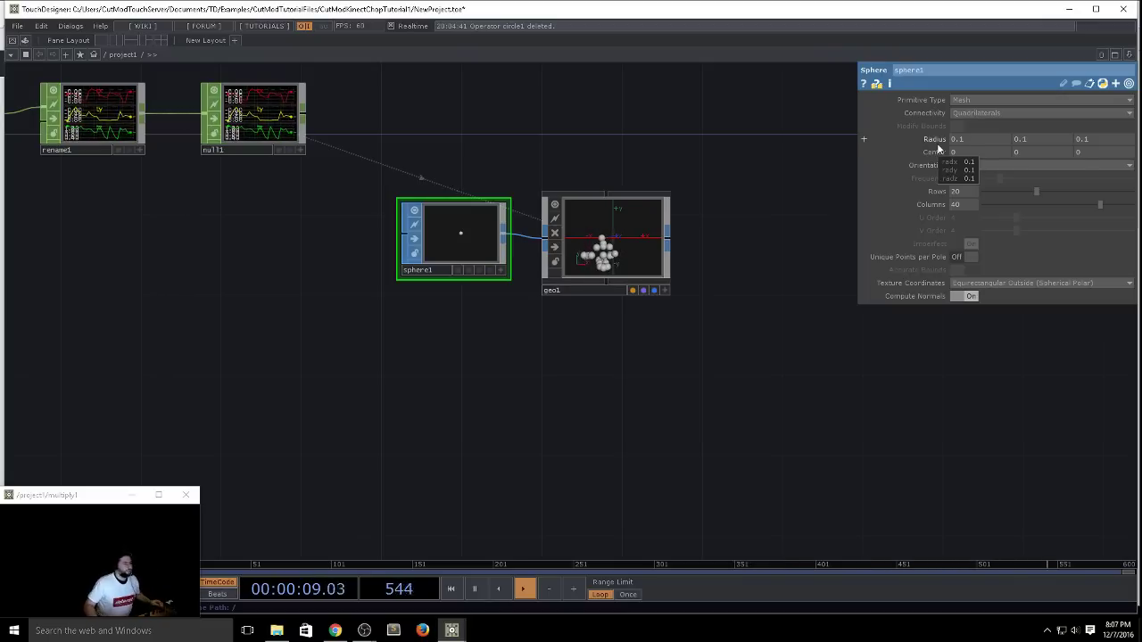
scroll(621, 233, "up", 5)
left_click(613, 356)
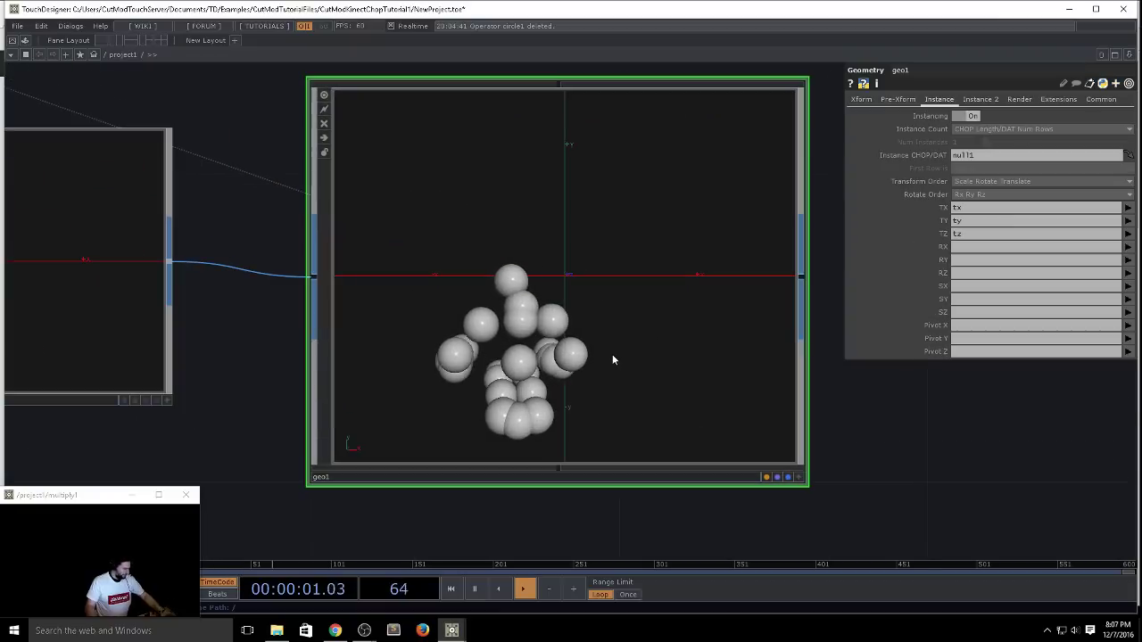
key("a")
mouse_move(525, 344)
left_mouse_down()
mouse_move(607, 357)
mouse_move(640, 334)
mouse_move(578, 333)
mouse_move(651, 331)
mouse_move(599, 338)
mouse_move(423, 316)
mouse_move(527, 331)
left_mouse_up()
scroll(528, 331, "down", 5)
Step: Try a different Skeleton option on kinect1, view the result in geo1, and restore the Full skeleton
left_click_drag(481, 441, 741, 434)
left_click_drag(382, 379, 762, 387)
left_click(175, 192)
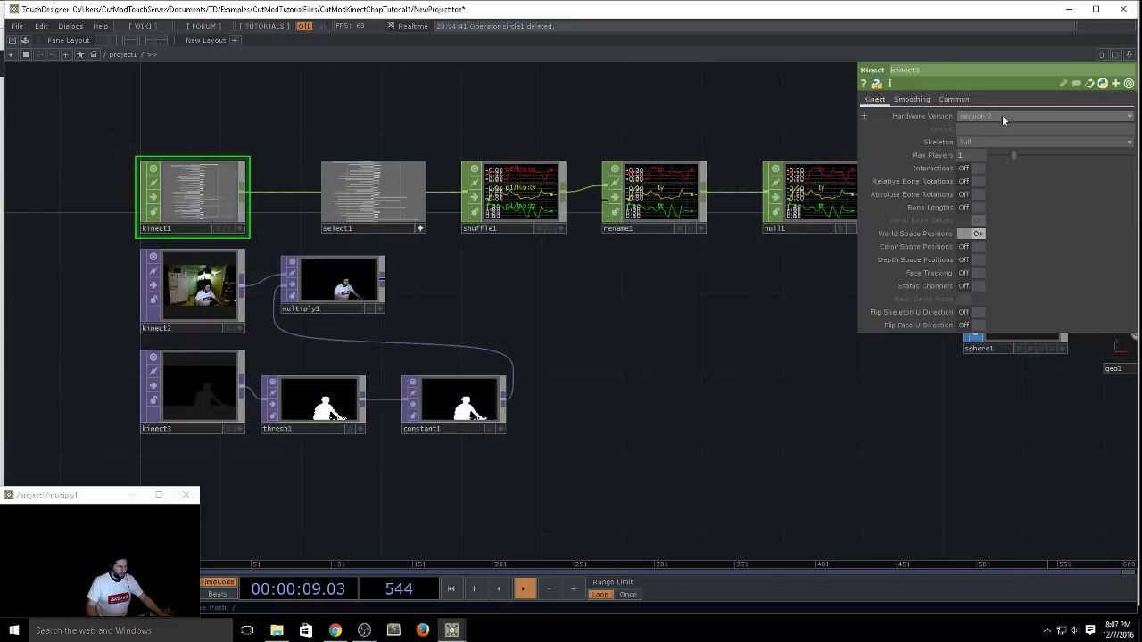
left_click(970, 143)
left_click(971, 170)
left_click_drag(627, 393, 89, 347)
scroll(645, 300, "up", 5)
left_click_drag(607, 335, 647, 338)
left_click(984, 143)
left_click(977, 156)
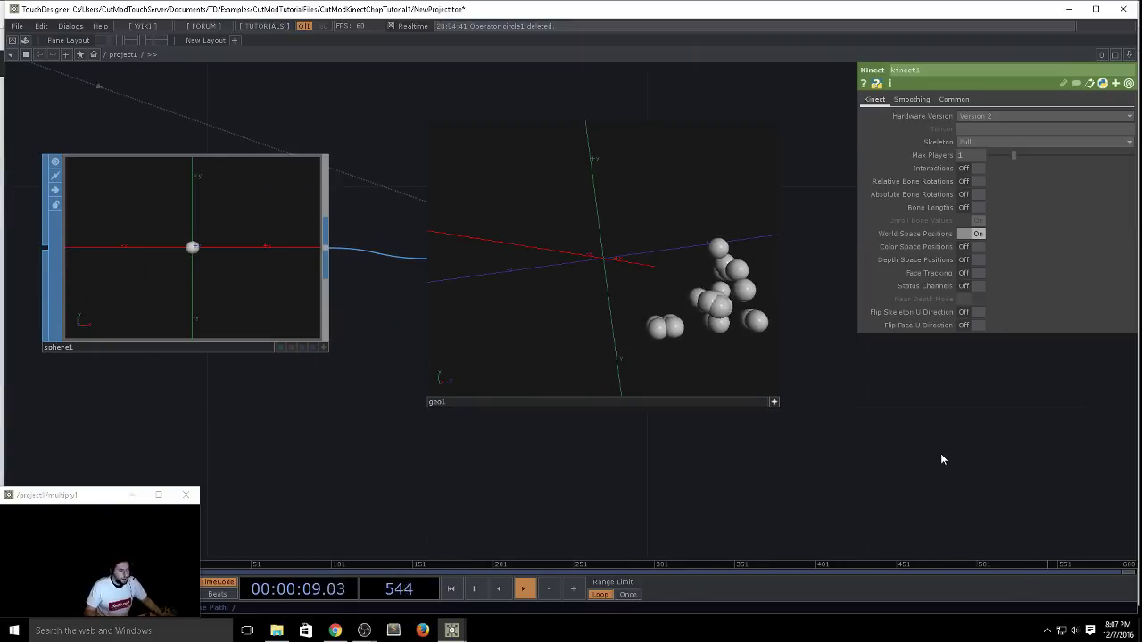
left_click_drag(949, 457, 704, 456)
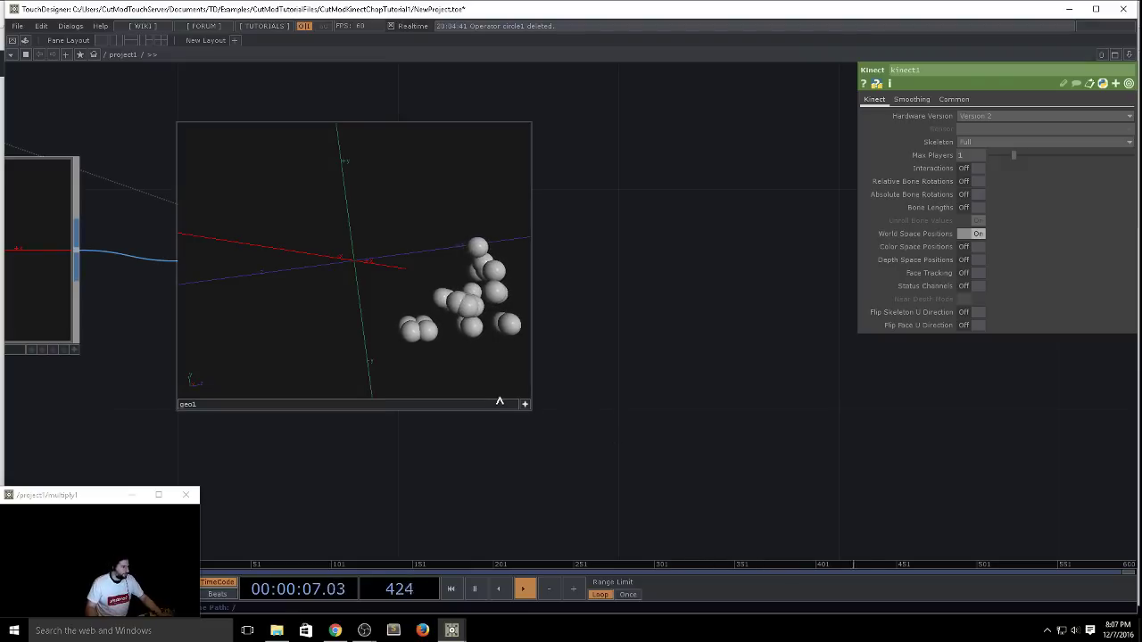
scroll(616, 403, "down", 5)
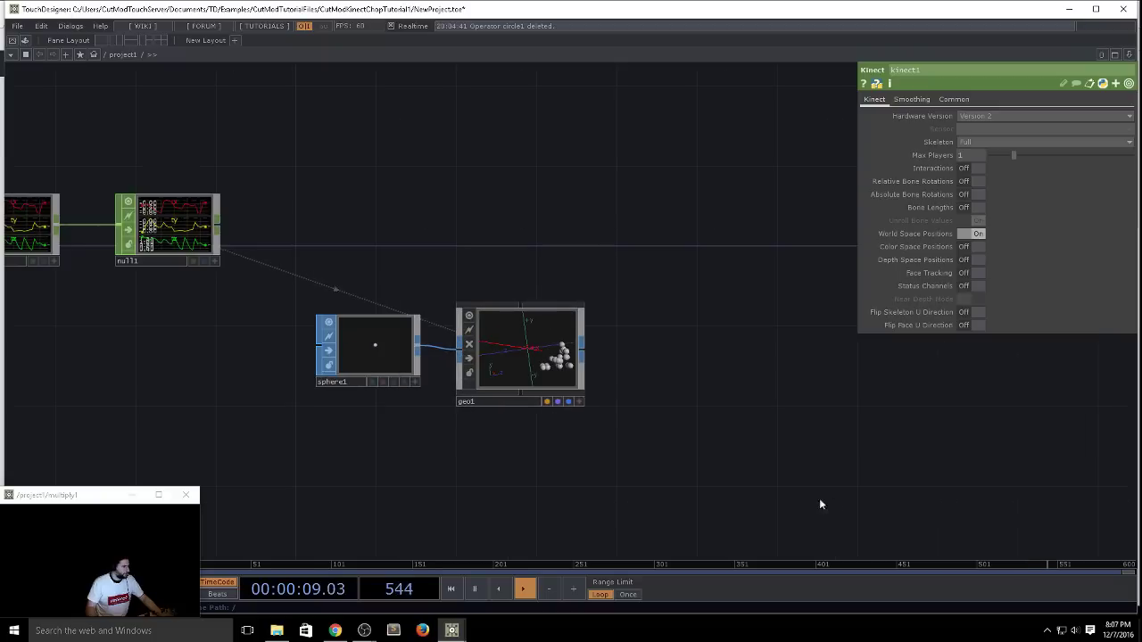